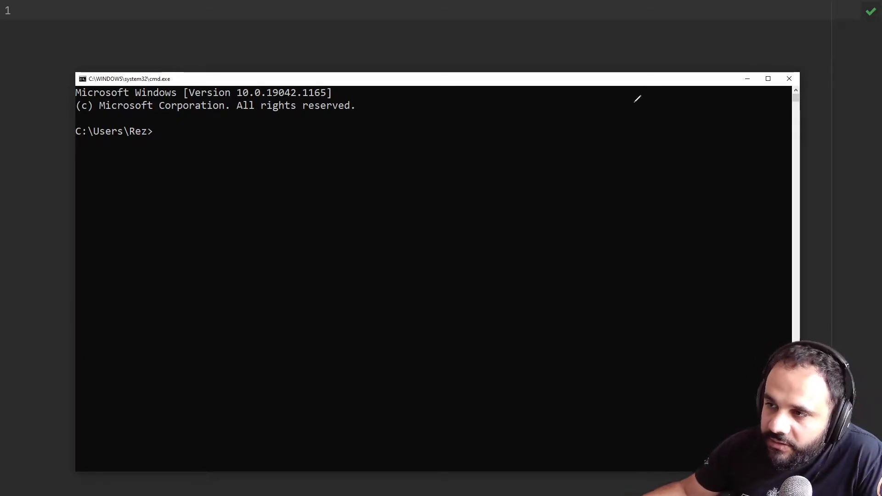
- Annotate 'Window' beside the backslash and undo a stray ellipse around the prompt
mouse_move(637, 109)
mouse_down()
mouse_move(654, 125)
mouse_move(678, 126)
mouse_up()
mouse_move(683, 120)
mouse_down()
mouse_move(688, 110)
mouse_move(693, 124)
mouse_up()
mouse_move(693, 118)
mouse_down()
mouse_move(699, 124)
mouse_move(717, 114)
mouse_up()
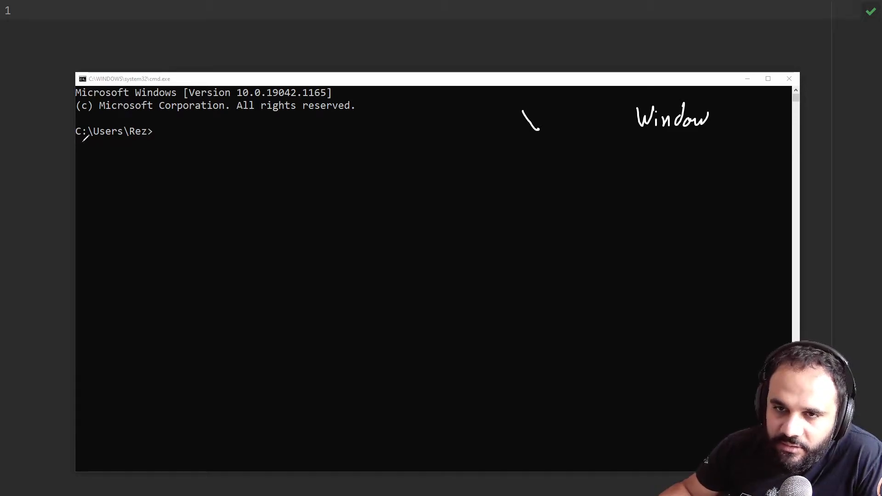
mouse_move(147, 119)
mouse_down()
mouse_move(76, 131)
mouse_move(151, 128)
mouse_up()
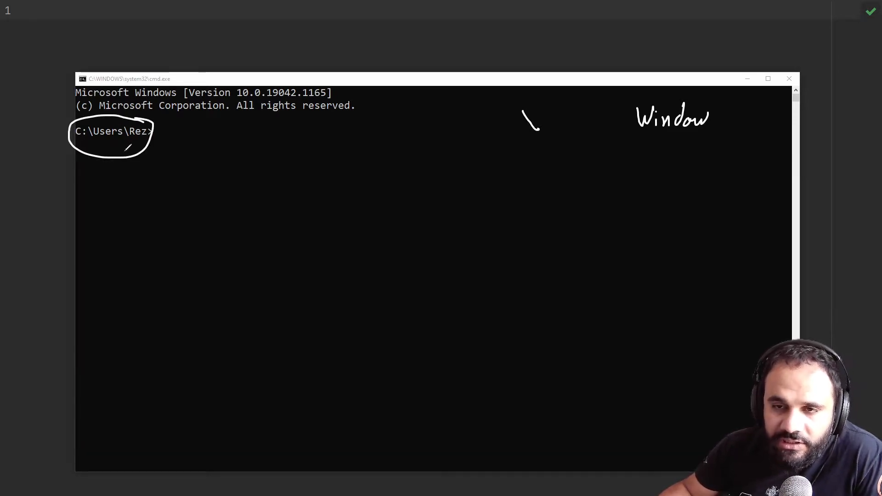
key(ctrl+z)
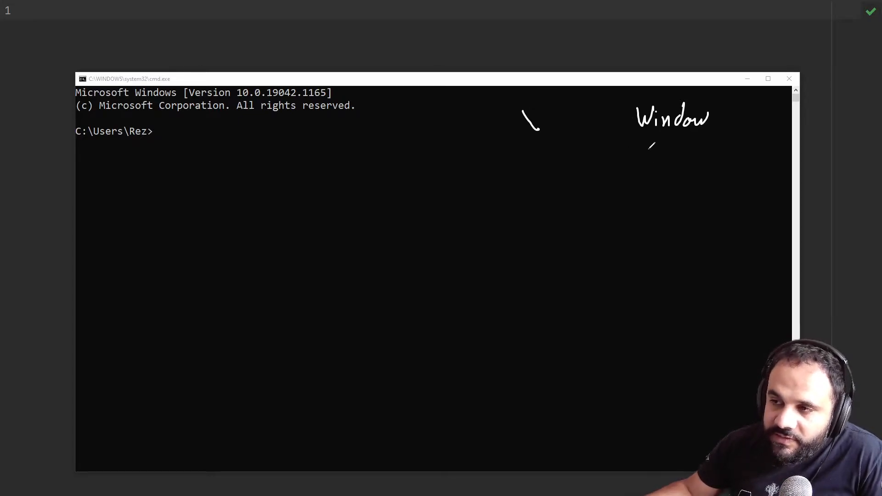
- Write Unix with a forward slash, then iOS, Android and Linux below it
mouse_move(648, 161)
mouse_down()
mouse_move(661, 175)
mouse_move(681, 162)
mouse_up()
mouse_move(532, 183)
mouse_down()
mouse_move(542, 174)
mouse_move(528, 200)
mouse_up()
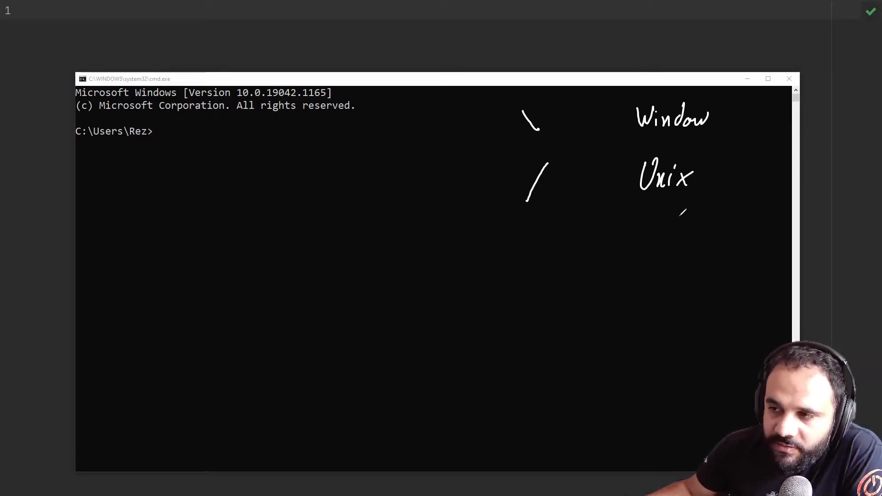
mouse_move(682, 210)
mouse_down()
mouse_move(681, 230)
mouse_move(695, 203)
mouse_move(707, 231)
mouse_up()
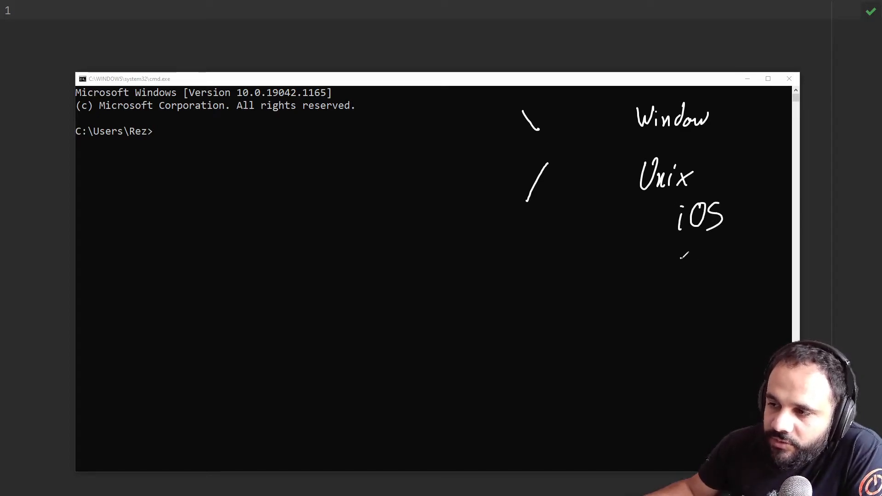
mouse_move(691, 262)
mouse_down()
mouse_move(702, 276)
mouse_move(716, 254)
mouse_up()
mouse_move(722, 264)
mouse_down()
mouse_move(720, 270)
mouse_move(746, 276)
mouse_up()
mouse_move(752, 251)
mouse_down()
mouse_move(753, 276)
mouse_move(703, 300)
mouse_up()
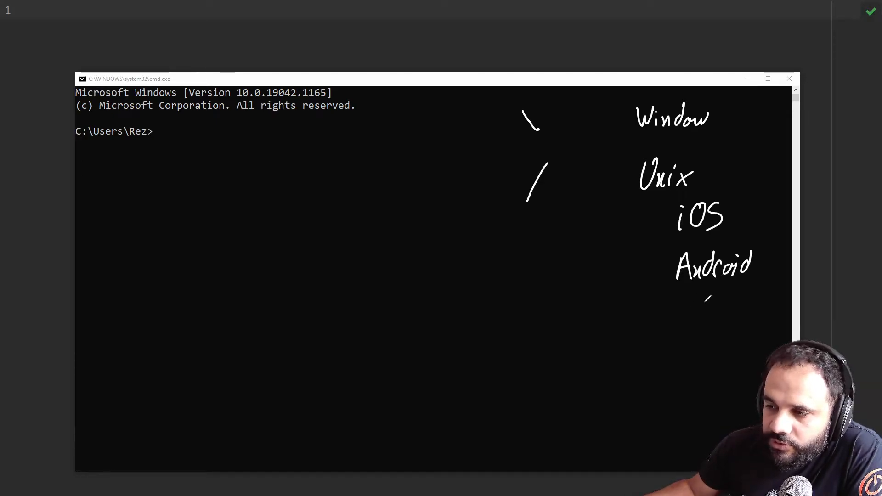
mouse_move(693, 299)
mouse_down()
mouse_move(697, 330)
mouse_move(761, 316)
mouse_up()
drag(751, 309, 741, 325)
click(700, 317)
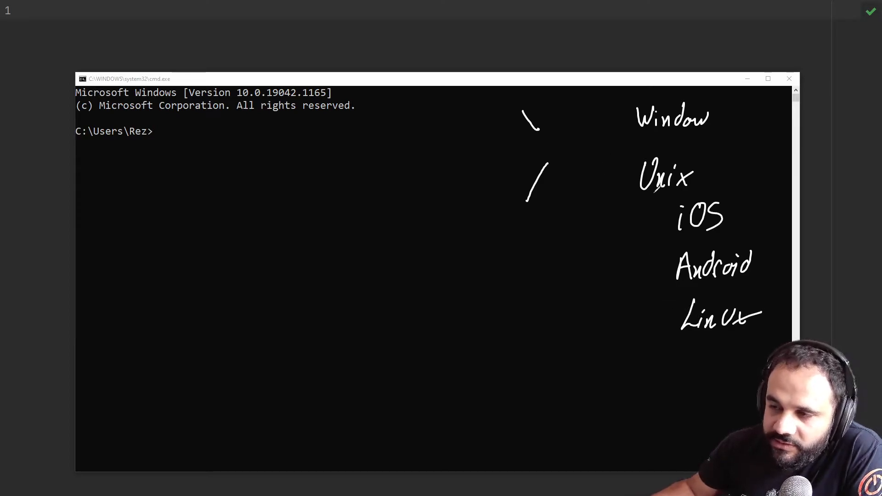
- Circle the forward slash and backslash, undoing the oversized enclosing ellipse
mouse_move(559, 150)
mouse_down()
mouse_move(513, 159)
mouse_move(569, 150)
mouse_up()
mouse_move(556, 103)
mouse_down()
mouse_move(510, 121)
mouse_move(545, 89)
mouse_up()
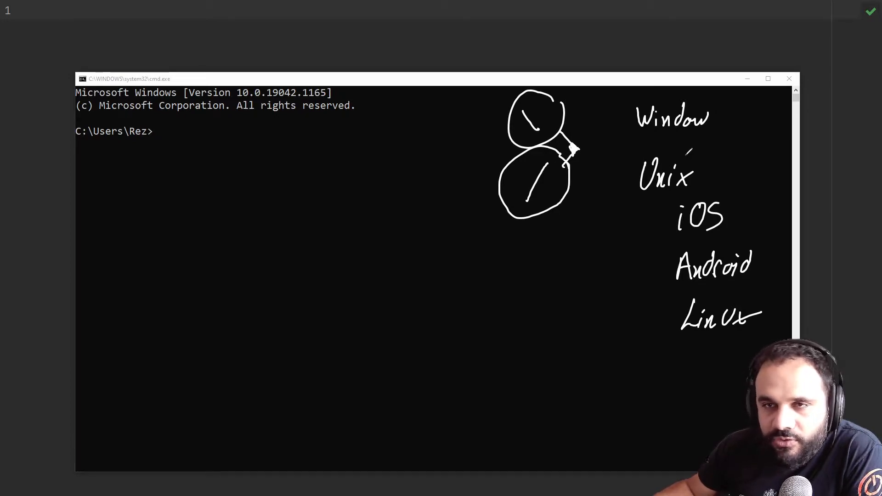
drag(685, 107, 711, 128)
drag(717, 94, 747, 123)
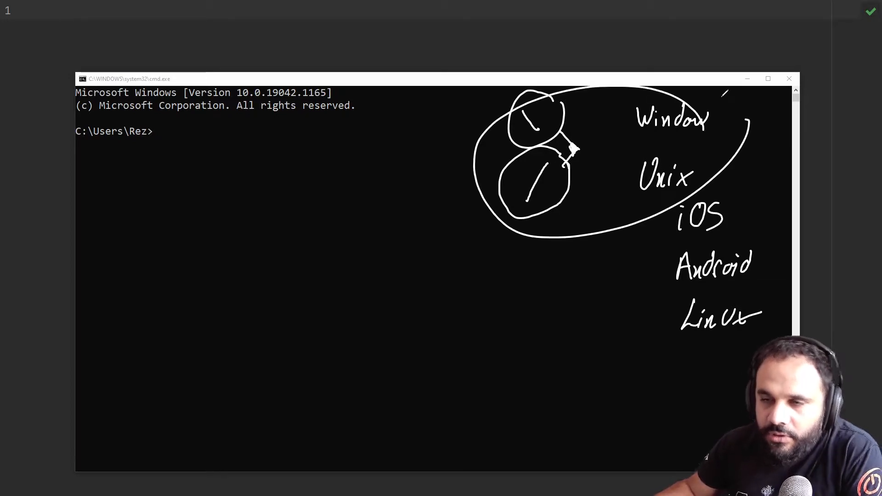
key(ctrl+z)
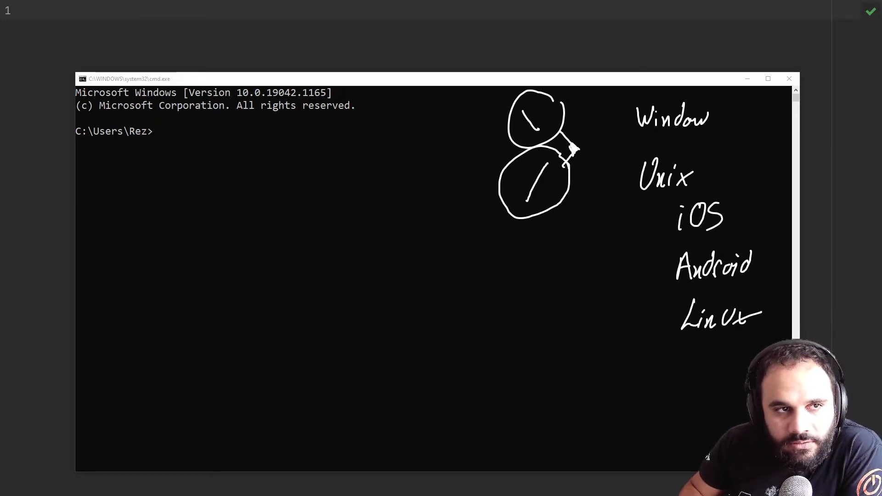
- Circle the prompt path and sketch C: with a labelled Root arrow
mouse_move(150, 124)
mouse_down()
mouse_move(62, 128)
mouse_move(140, 131)
mouse_up()
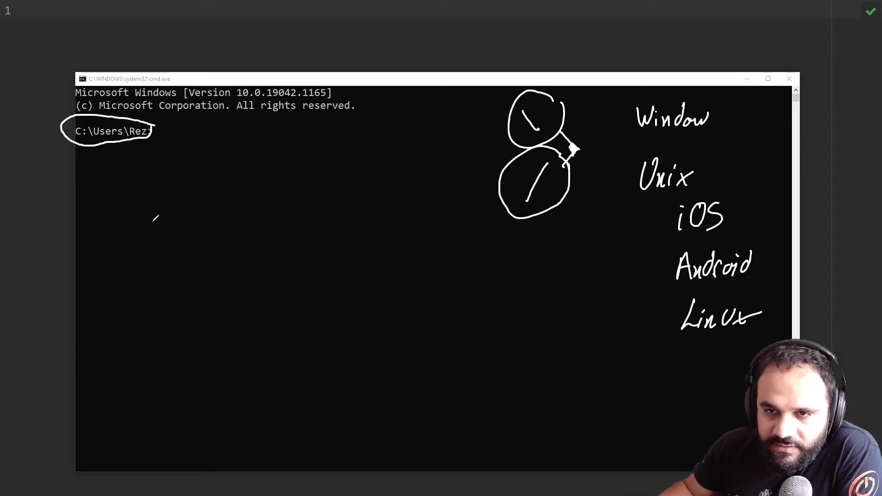
mouse_move(135, 204)
mouse_down()
mouse_move(131, 228)
mouse_move(150, 209)
mouse_move(148, 223)
mouse_move(119, 236)
mouse_up()
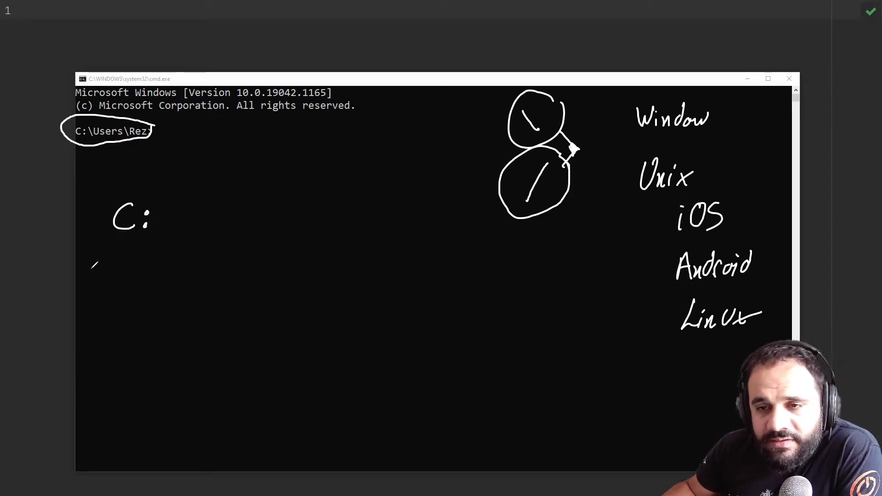
mouse_move(63, 186)
mouse_down()
mouse_move(87, 200)
mouse_move(82, 210)
mouse_up()
drag(33, 195, 35, 166)
mouse_move(34, 165)
mouse_down()
mouse_move(36, 186)
mouse_move(66, 183)
mouse_move(69, 192)
mouse_up()
drag(63, 173, 88, 164)
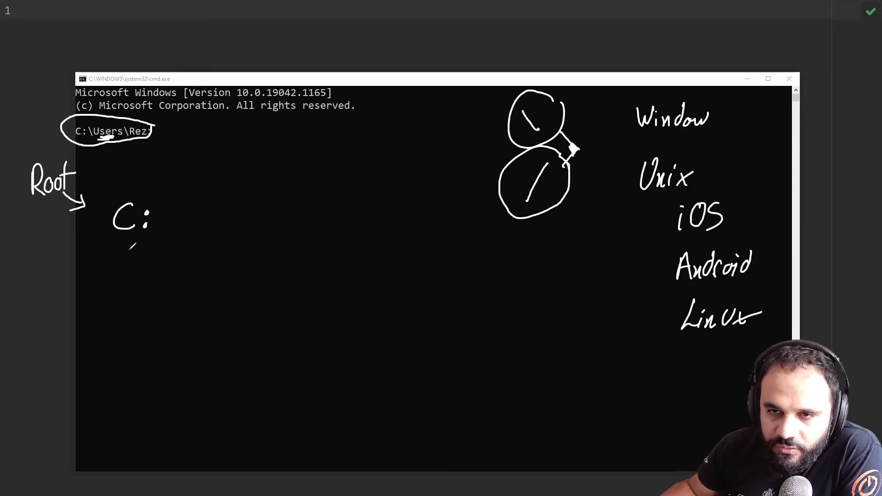
- Draw a connector down from C: into a Users folder box
drag(126, 241, 93, 283)
mouse_move(37, 376)
mouse_down()
mouse_move(46, 301)
mouse_move(138, 296)
mouse_move(135, 372)
mouse_move(37, 377)
mouse_up()
mouse_move(62, 330)
mouse_down()
mouse_move(56, 335)
mouse_move(75, 353)
mouse_move(109, 348)
mouse_up()
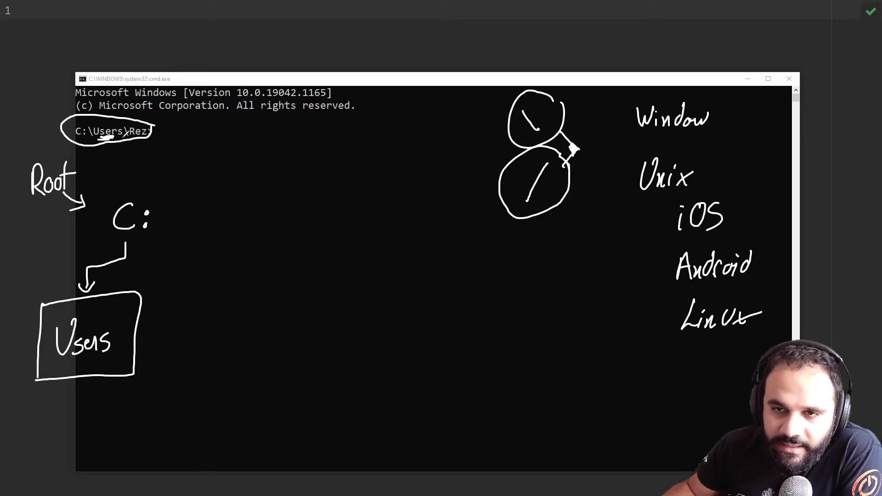
drag(129, 133, 136, 140)
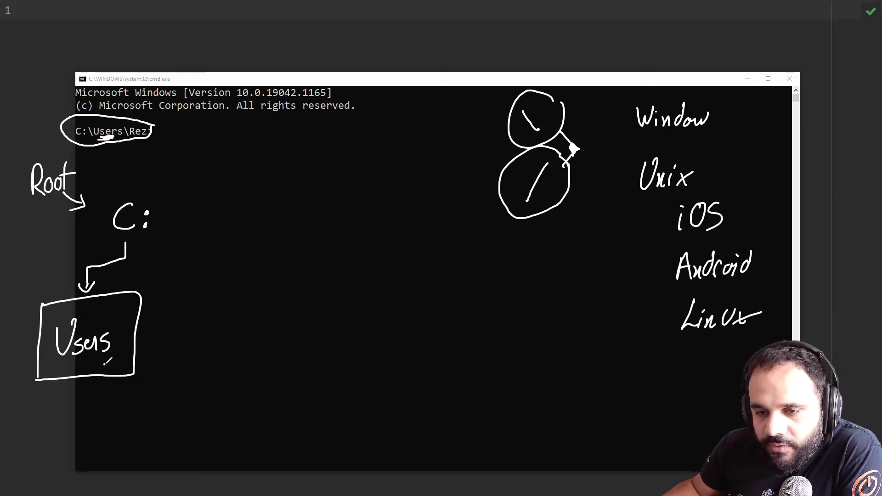
- Add the Rez folder box under Users, undo the extra letter, and box C:
drag(123, 414, 118, 455)
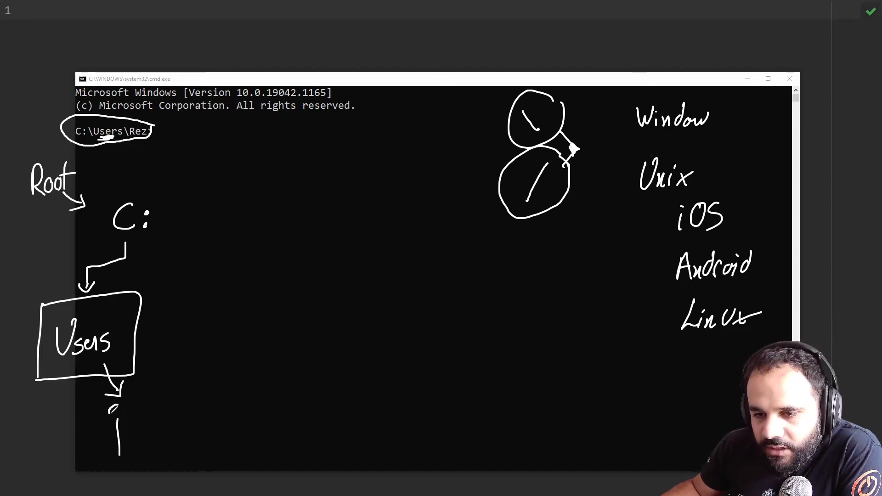
drag(114, 408, 181, 422)
drag(145, 458, 116, 459)
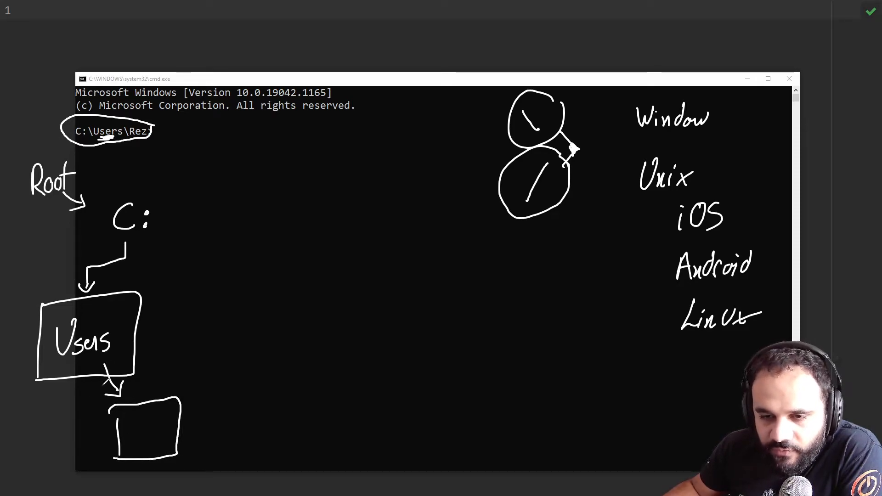
mouse_move(135, 419)
mouse_down()
mouse_move(131, 450)
mouse_move(151, 443)
mouse_up()
mouse_move(153, 427)
mouse_down()
mouse_move(161, 420)
mouse_move(175, 440)
mouse_up()
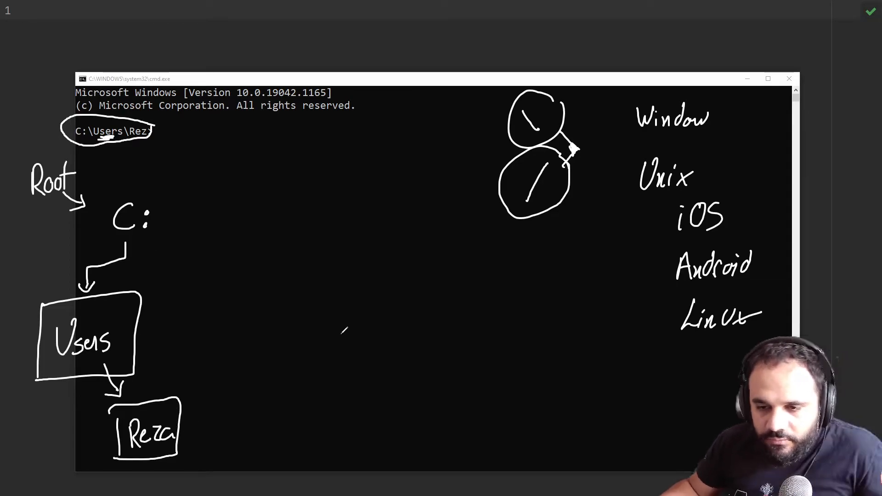
key(ctrl+z)
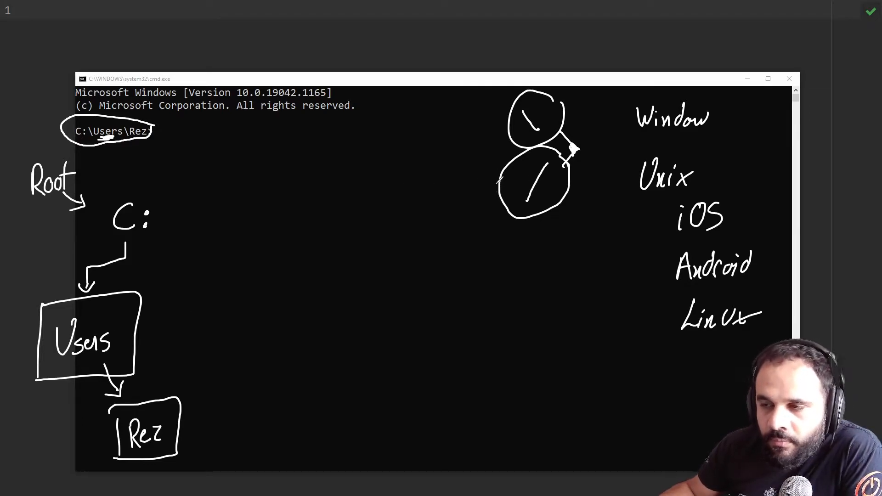
mouse_move(93, 255)
mouse_down()
mouse_move(86, 185)
mouse_move(171, 247)
mouse_move(90, 255)
mouse_up()
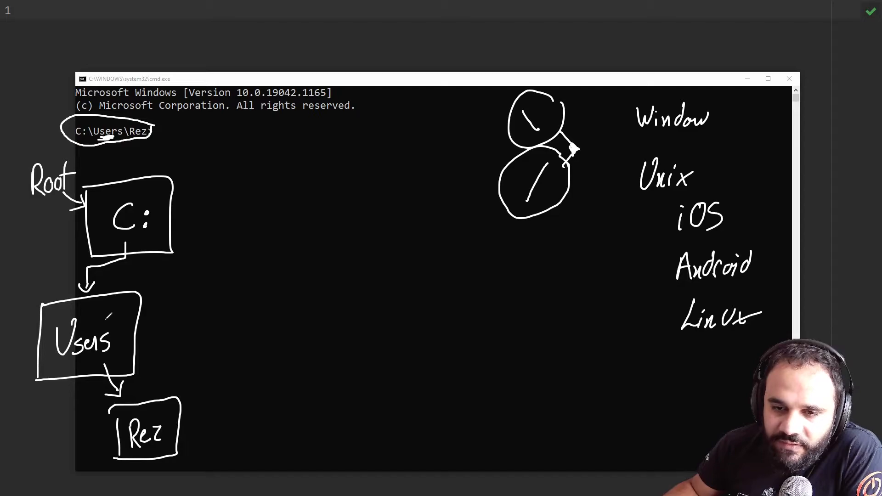
- Sketch arrows and a D box around Users, then undo the five stray marks
drag(181, 298, 136, 316)
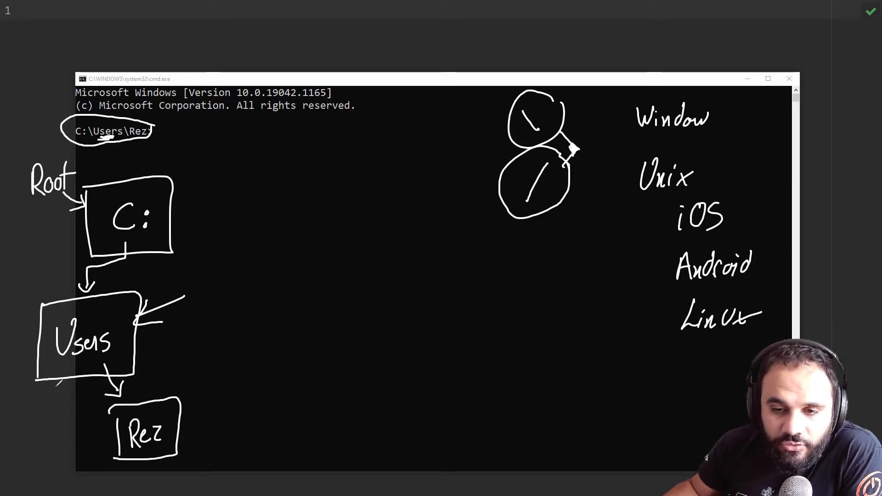
mouse_move(57, 378)
mouse_down()
mouse_move(50, 424)
mouse_move(58, 420)
mouse_up()
mouse_move(135, 358)
mouse_down()
mouse_move(196, 354)
mouse_move(186, 364)
mouse_up()
mouse_move(24, 476)
mouse_down()
mouse_move(86, 441)
mouse_move(23, 479)
mouse_up()
drag(206, 332, 238, 380)
drag(215, 343, 259, 361)
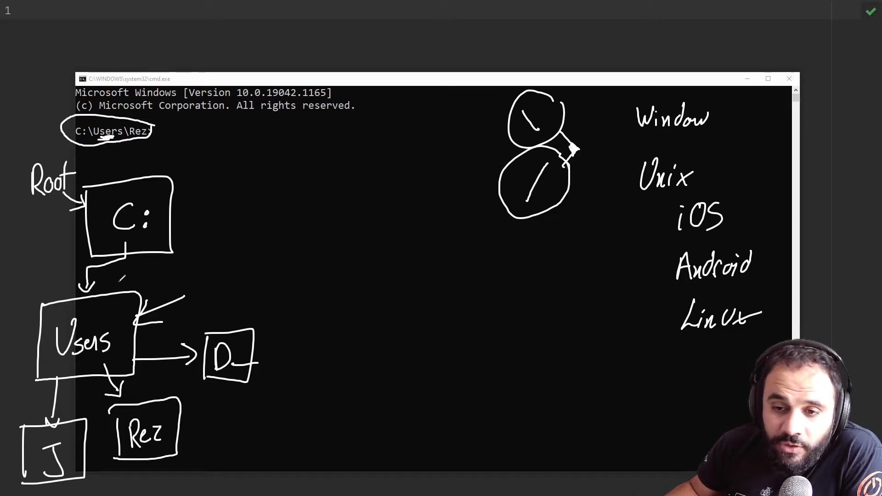
key(ctrl+z)
key(ctrl+z)
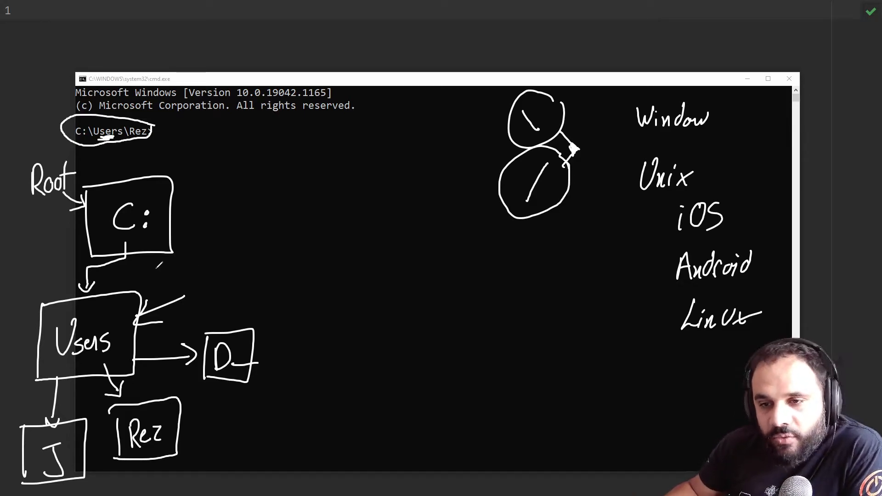
key(ctrl+z)
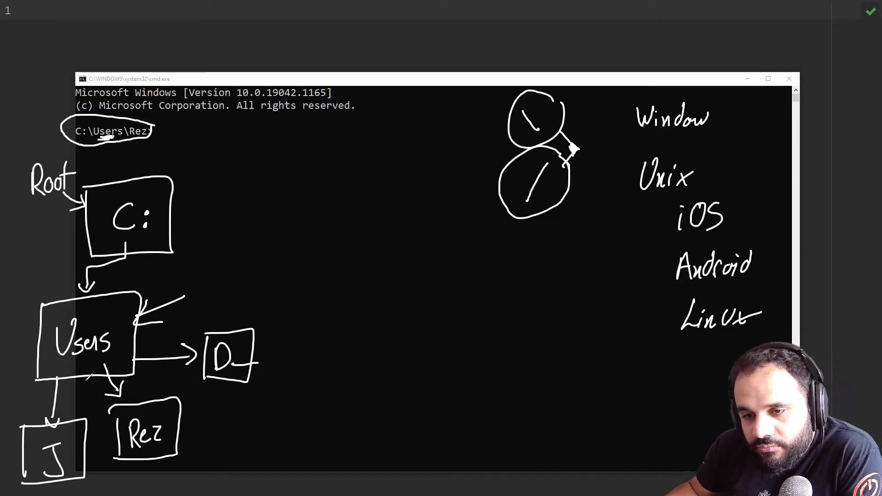
key(ctrl+z)
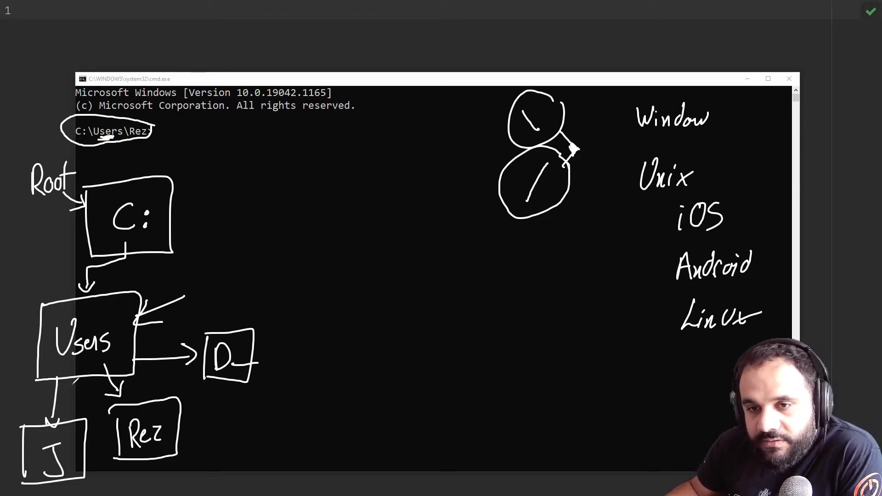
key(ctrl+z)
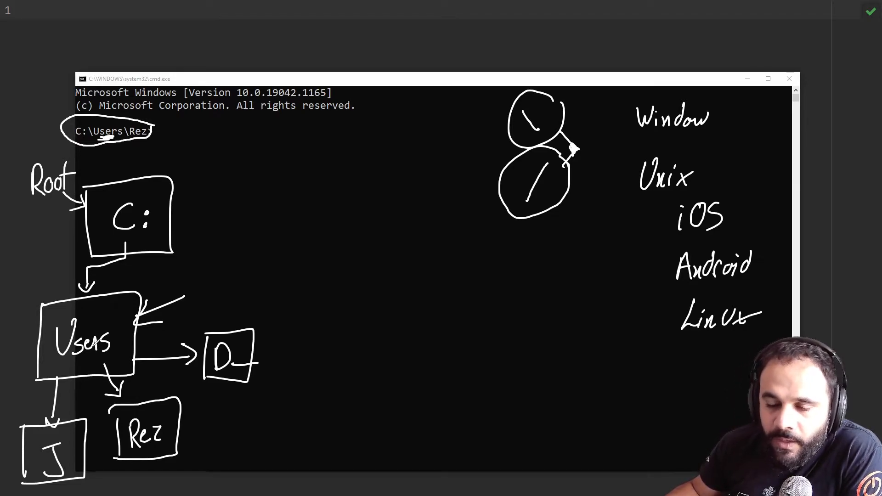
- Circle C: and draw D: and E: drive boxes with an arrow, then marquee-select the left-side sketch
drag(108, 178, 115, 171)
key(ctrl+z)
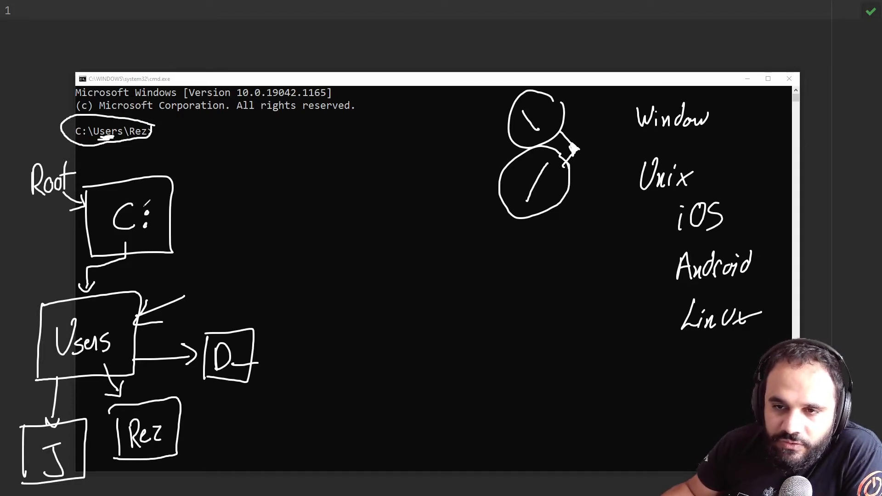
drag(143, 200, 145, 199)
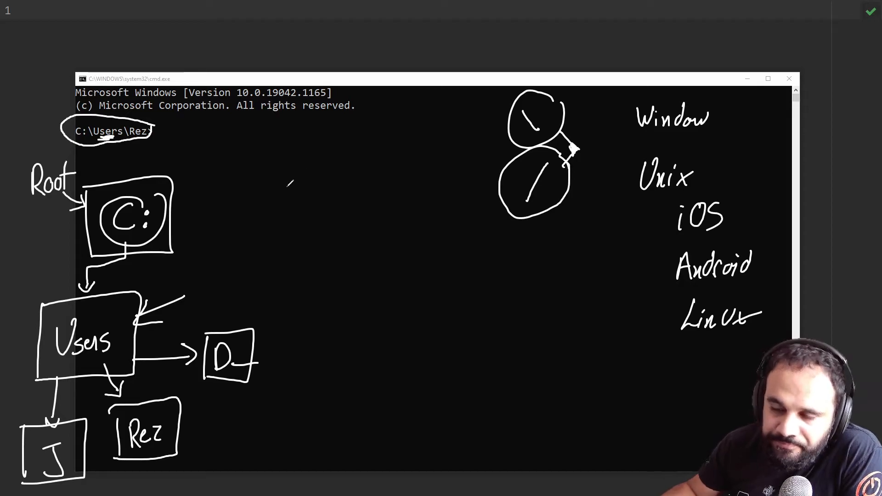
mouse_move(246, 169)
mouse_down()
mouse_move(242, 254)
mouse_move(310, 174)
mouse_up()
mouse_move(311, 174)
mouse_down()
mouse_move(298, 245)
mouse_move(241, 247)
mouse_up()
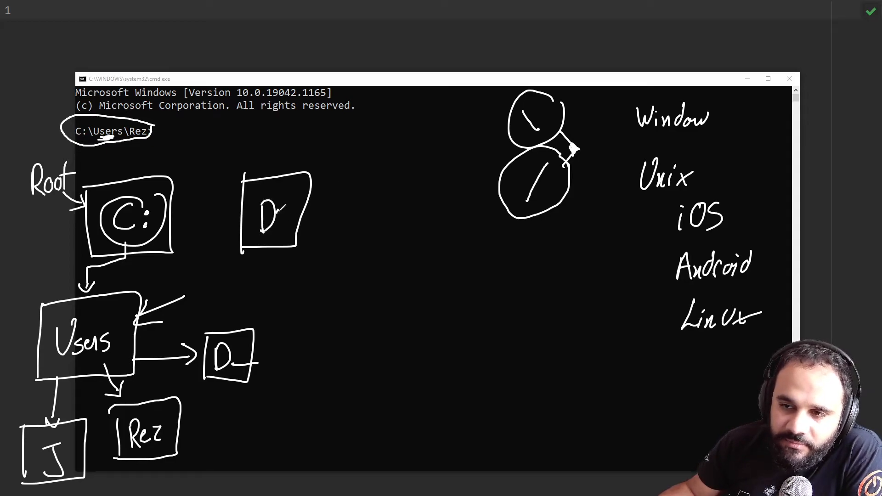
mouse_move(344, 163)
mouse_down()
mouse_move(334, 231)
mouse_move(394, 166)
mouse_up()
drag(394, 166, 384, 224)
drag(383, 225, 343, 226)
drag(356, 189, 353, 217)
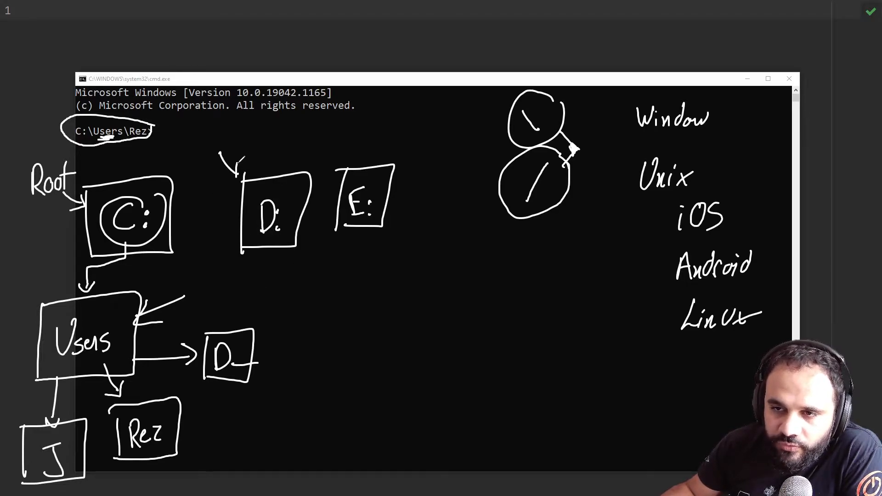
mouse_move(340, 126)
mouse_down()
mouse_move(357, 159)
mouse_move(371, 132)
mouse_up()
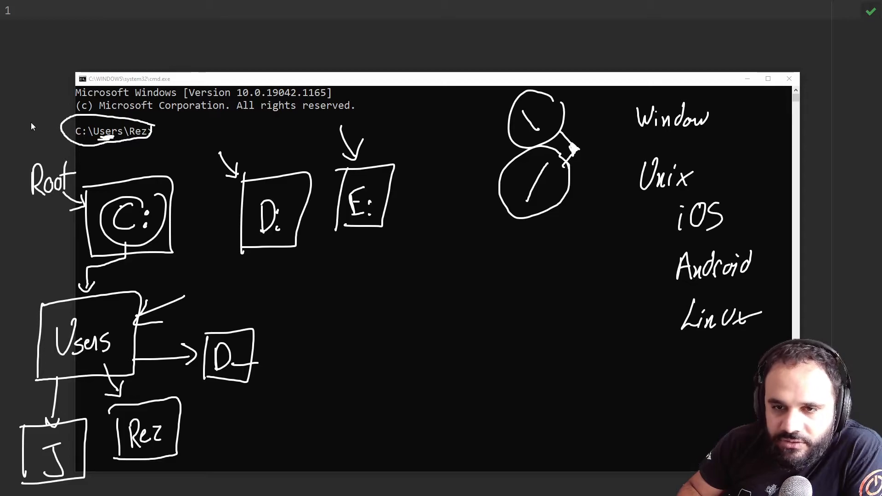
mouse_move(10, 115)
mouse_down()
mouse_move(410, 495)
mouse_move(432, 495)
mouse_up()
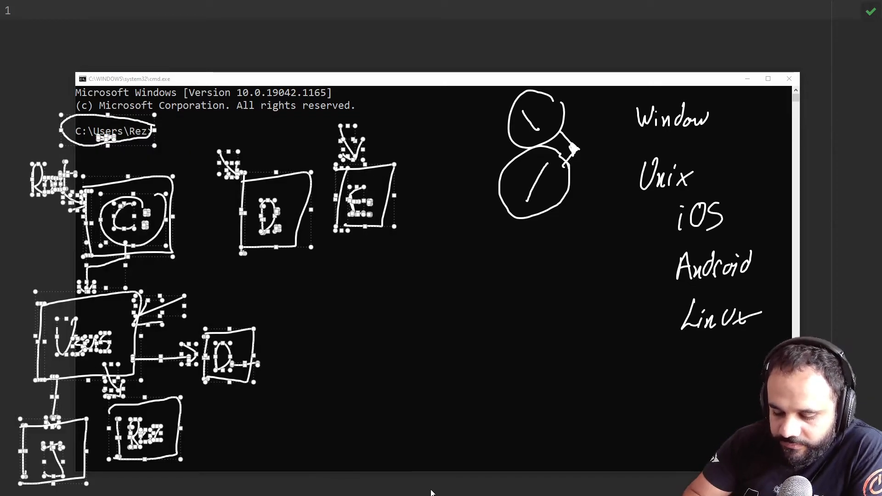
- Delete the selected folder-tree annotations and refocus the cmd window
key(Delete)
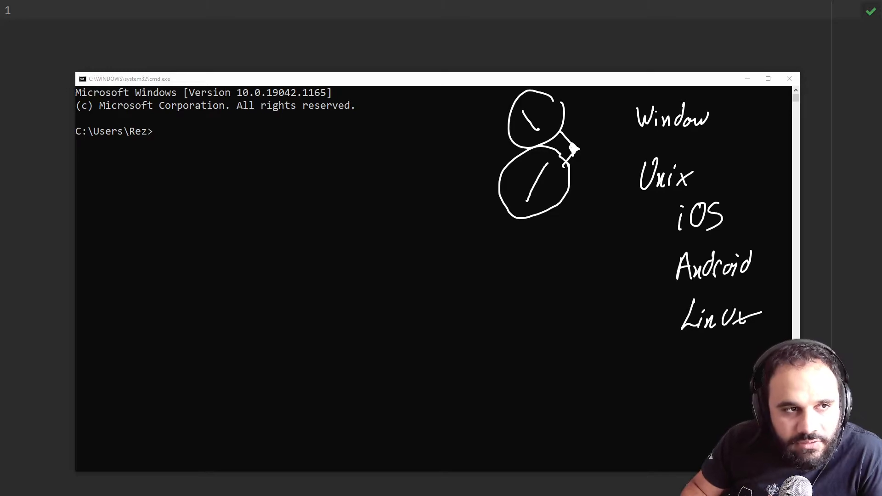
click(248, 182)
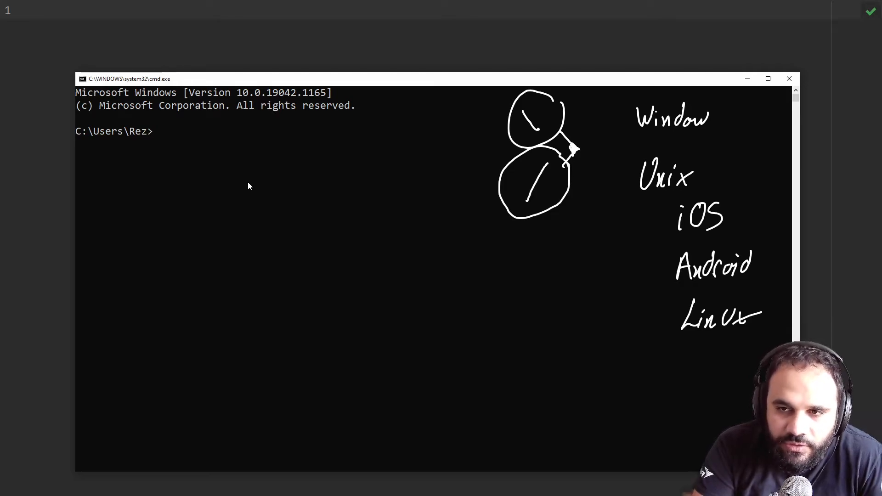
text(ll)
- Run ll and ls to show not-recognized errors, then run dir on C:\Users\Rez
key(Return)
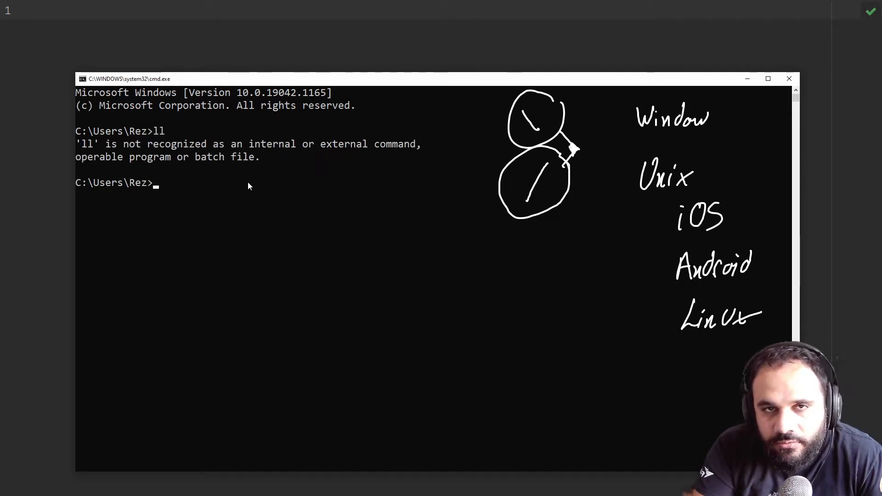
text(ls)
key(Return)
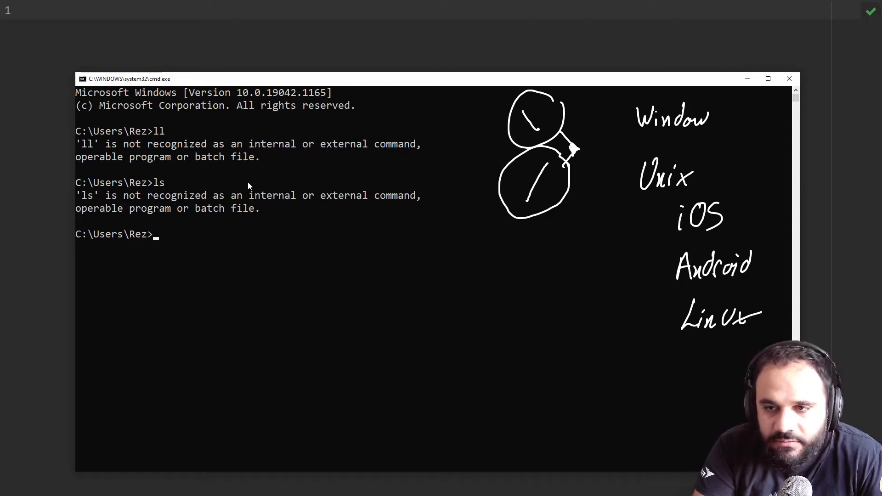
text(dir)
key(Return)
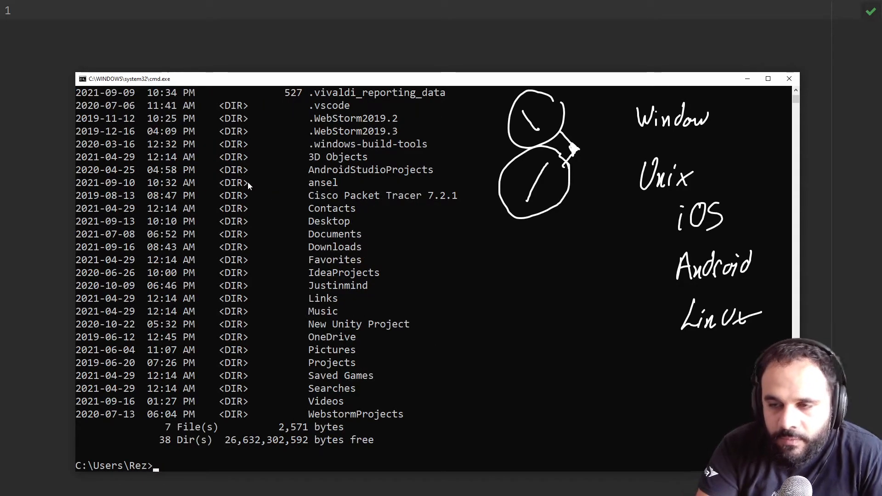
scroll(247, 182, up, 5)
scroll(234, 200, up, 5)
scroll(215, 213, up, 3)
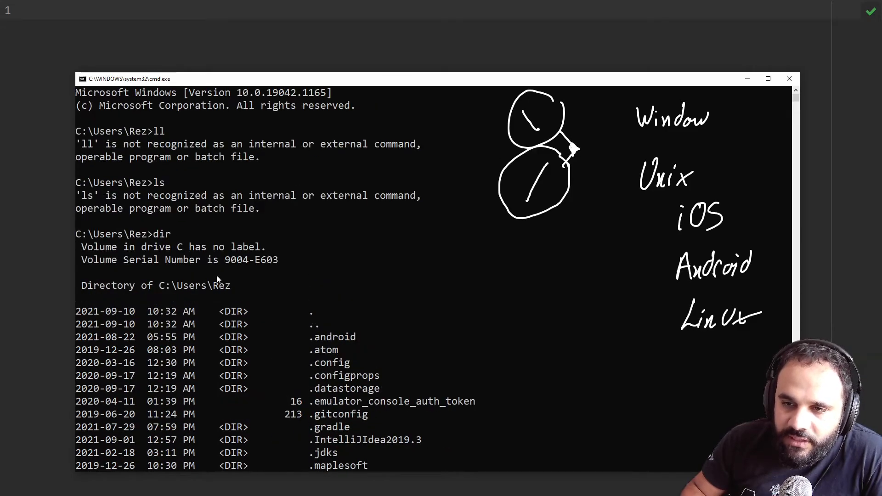
scroll(207, 207, down, 2)
scroll(193, 193, down, 1)
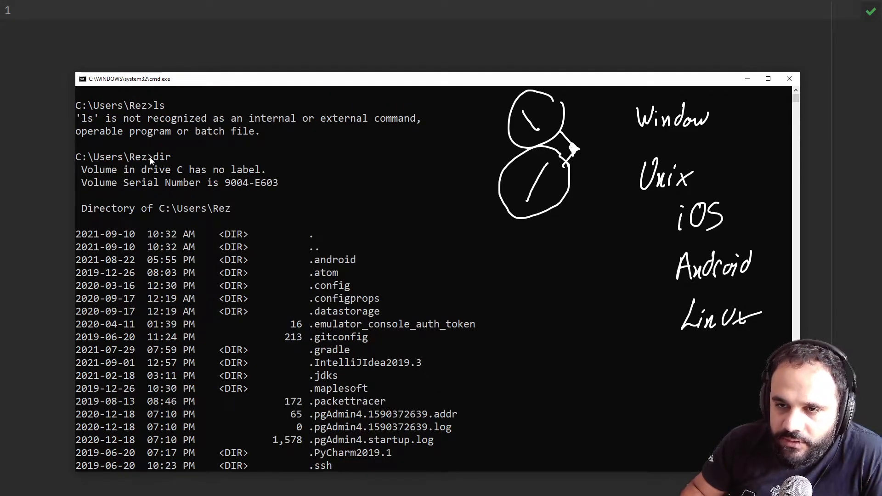
- Highlight the dir command, volume info and Directory of C:\Users\Rez lines
drag(148, 158, 170, 158)
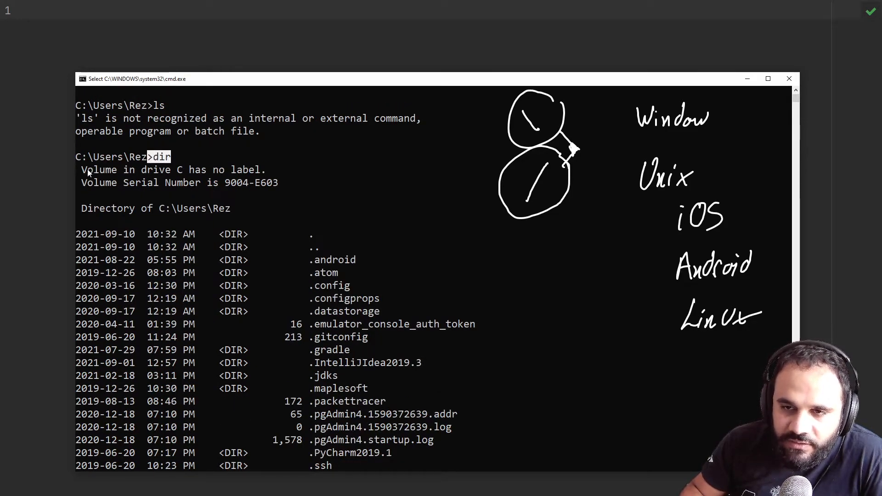
drag(82, 170, 278, 246)
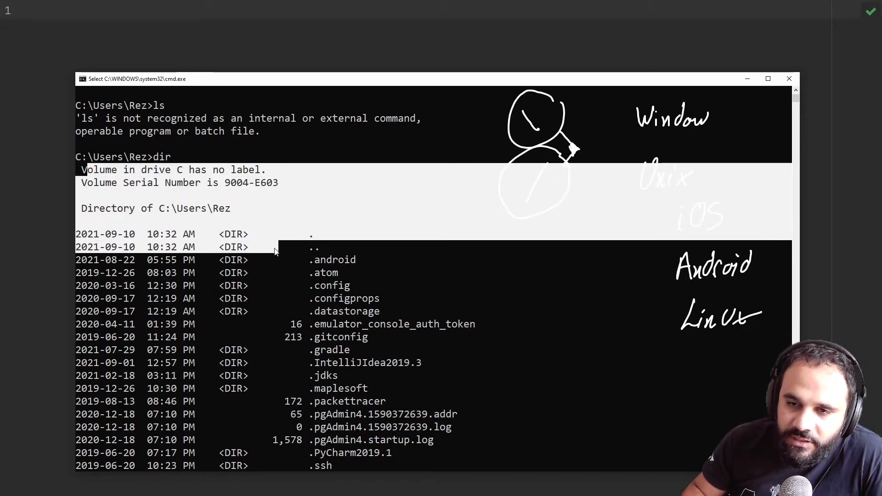
scroll(207, 227, down, 1)
drag(100, 170, 238, 171)
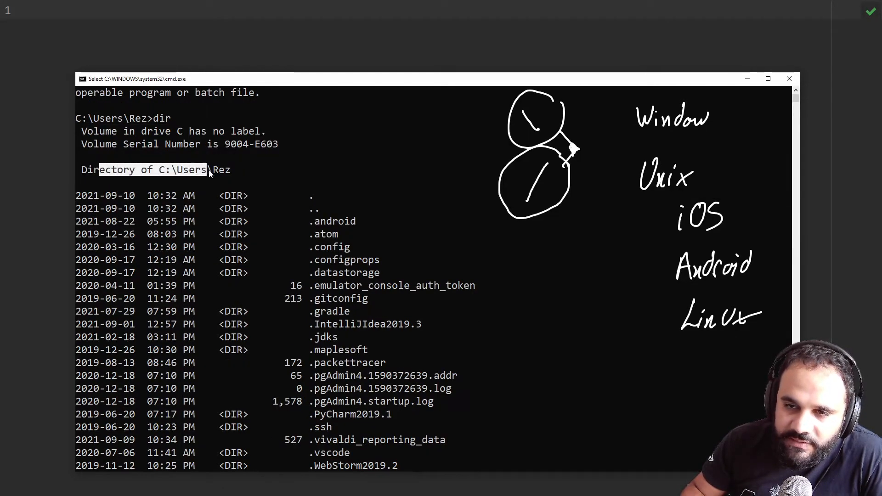
scroll(238, 171, down, 1)
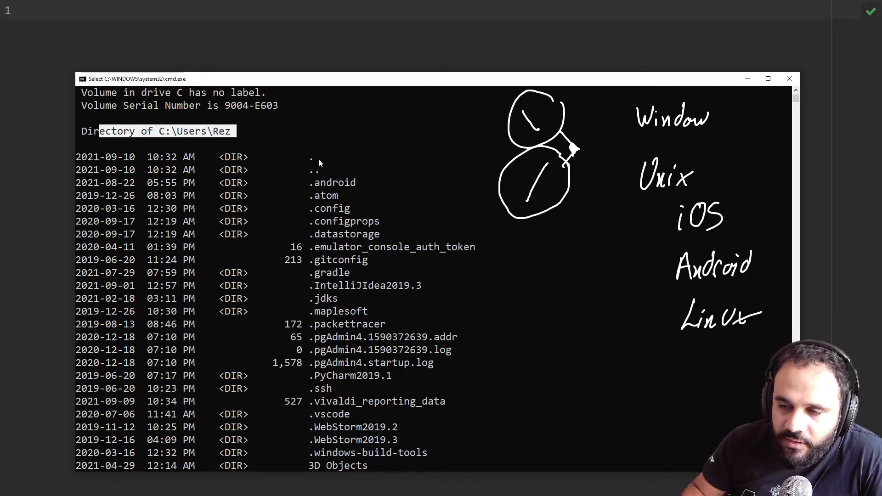
mouse_move(316, 158)
mouse_down()
mouse_move(370, 393)
mouse_move(442, 298)
mouse_move(275, 238)
mouse_up()
scroll(345, 344, down, 4)
scroll(310, 207, up, 3)
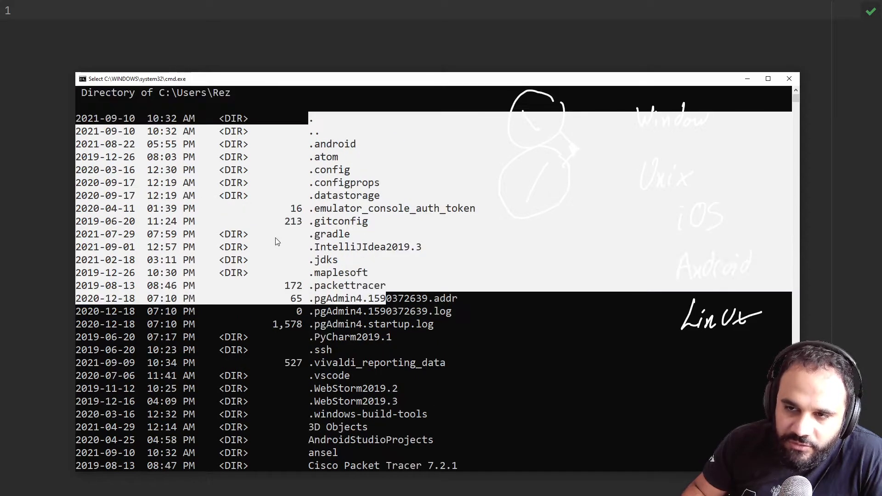
click(289, 222)
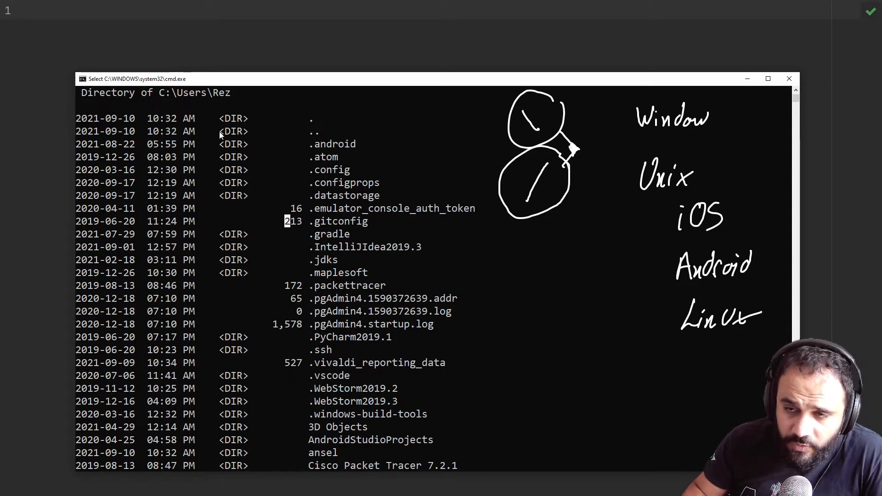
- Highlight <DIR> tags on folder entries and contrast a file row lacking one
double_click(234, 119)
click(221, 157)
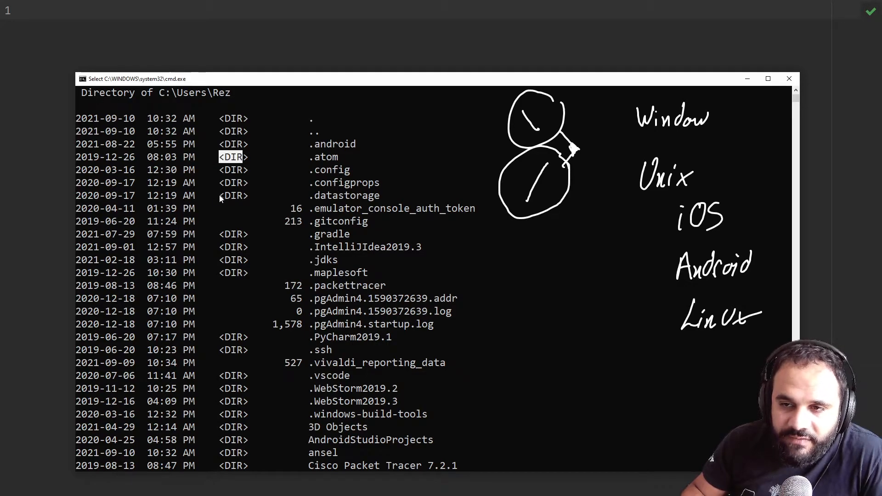
double_click(233, 196)
double_click(233, 261)
click(215, 274)
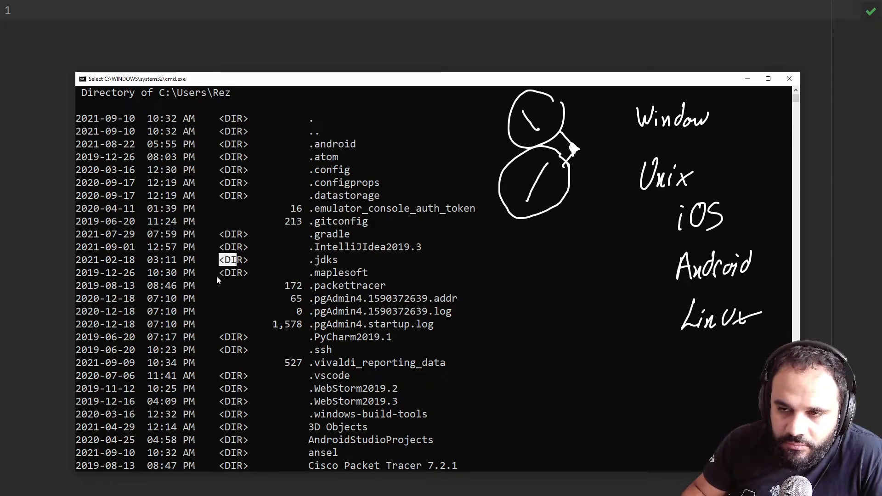
drag(215, 274, 238, 273)
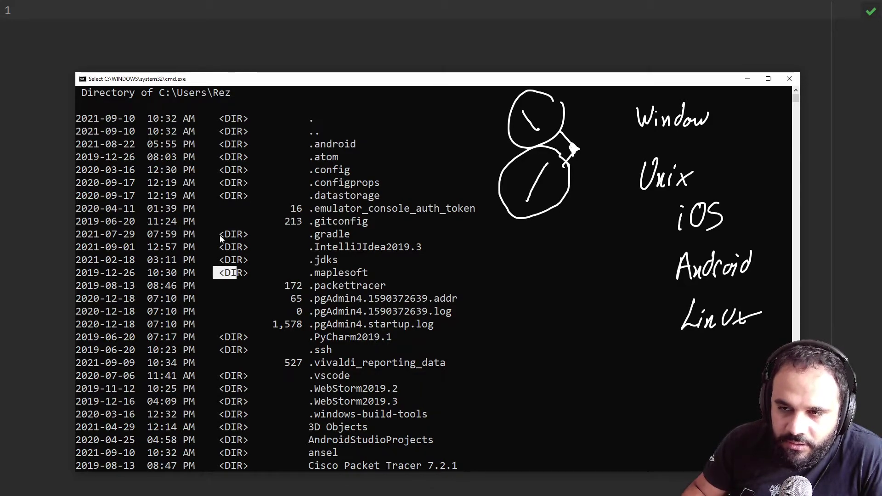
triple_click(221, 209)
drag(222, 209, 241, 213)
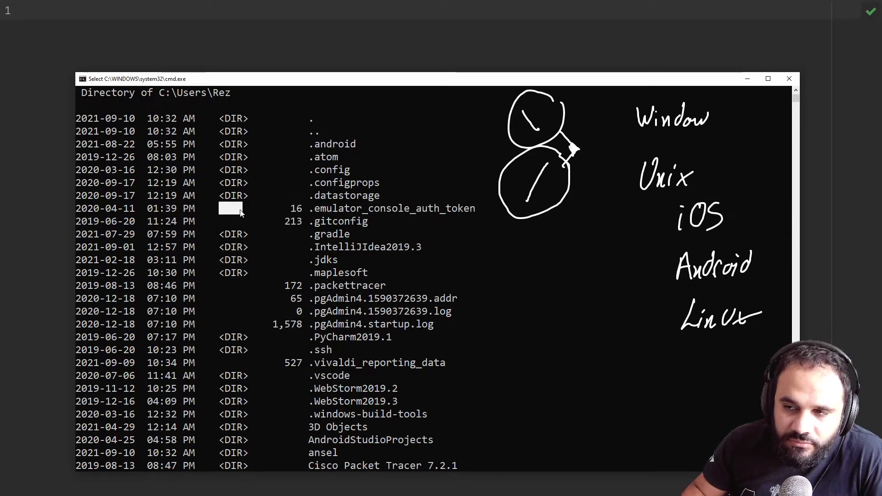
drag(225, 285, 256, 299)
scroll(255, 286, down, 5)
scroll(255, 277, down, 5)
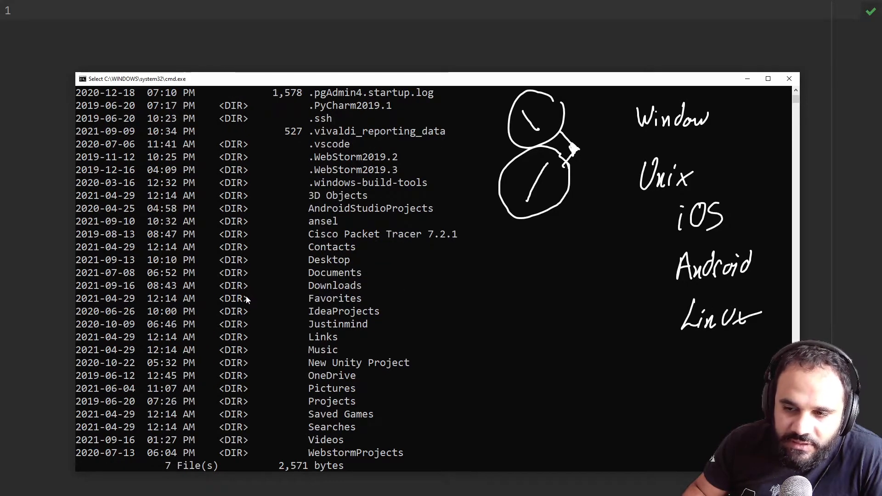
scroll(245, 298, down, 3)
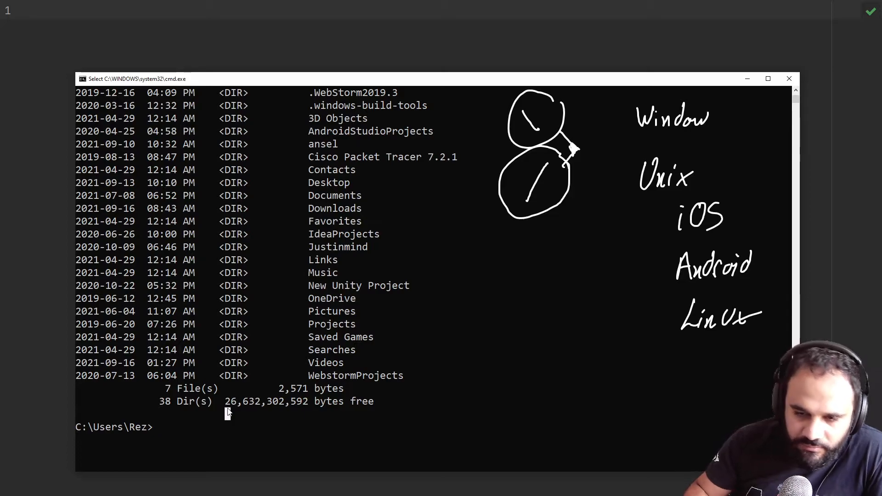
text(cd)
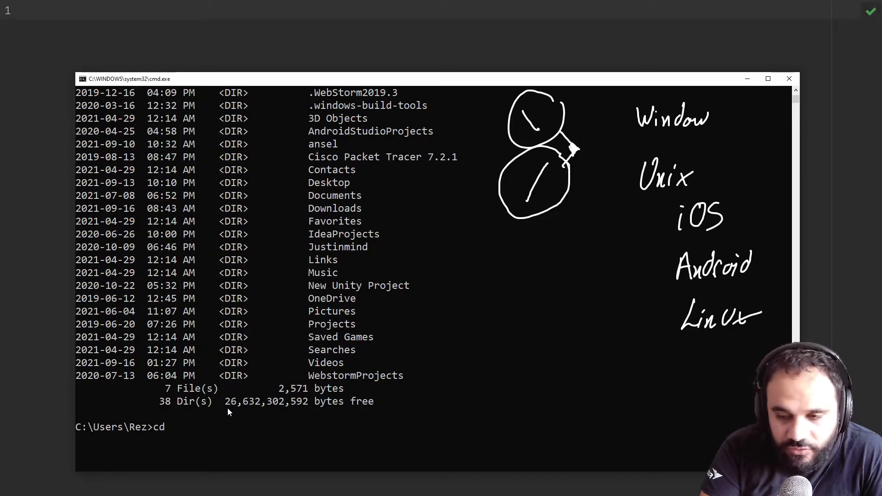
text( V)
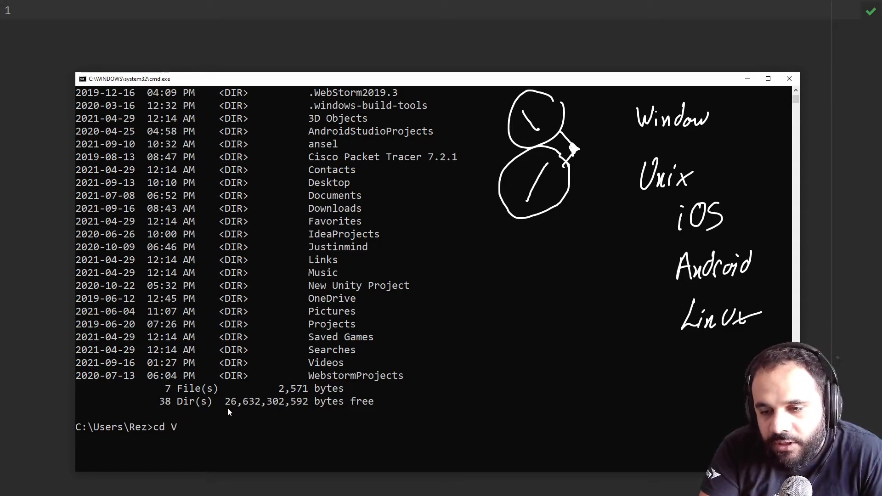
- Cycle cd Tab completion back and forth between .vscode and Videos
key(Tab)
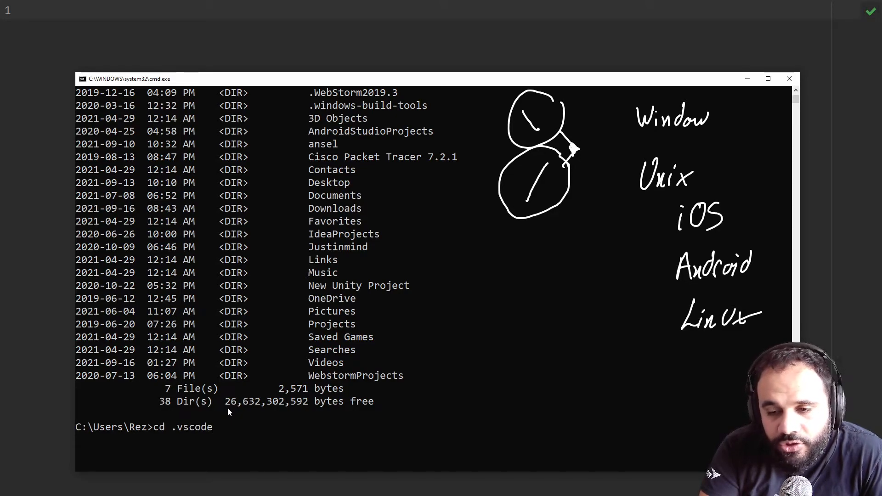
key(Tab)
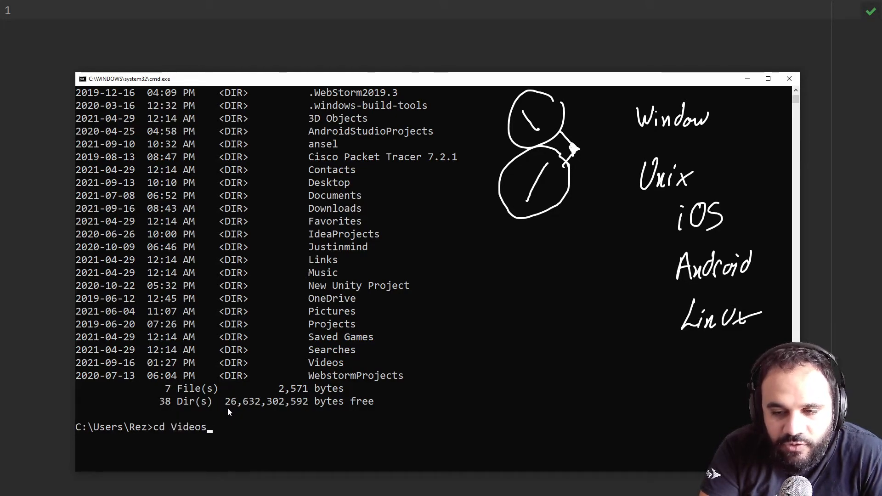
key(Tab)
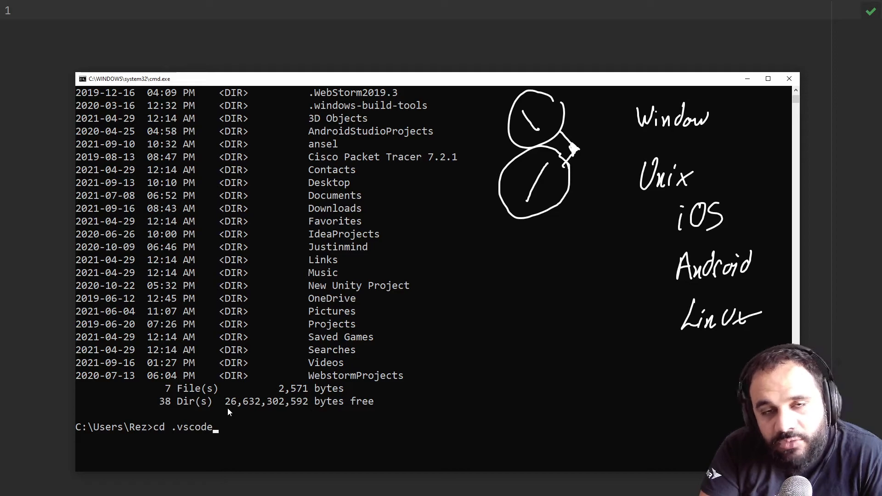
key(Tab)
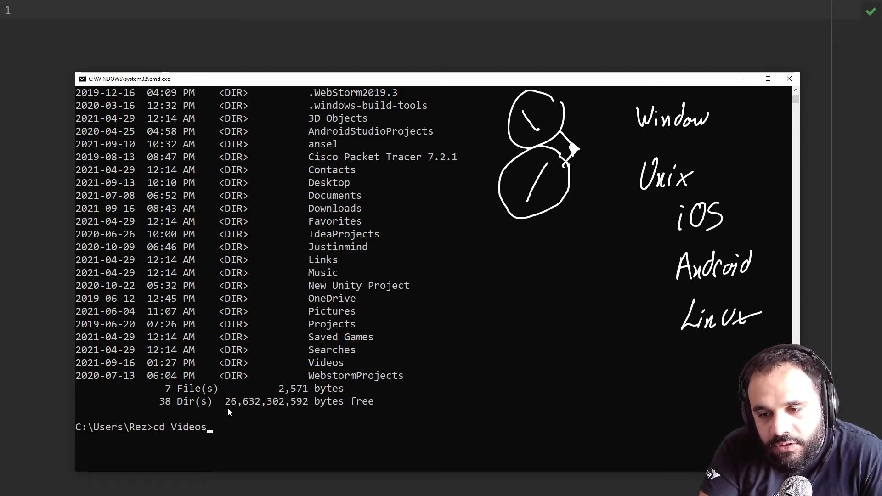
key(Tab)
key(Tab)
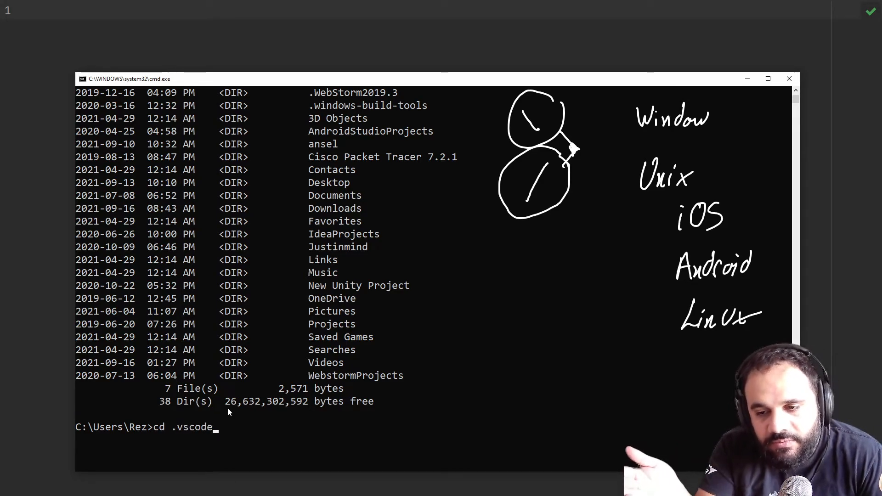
key(Tab)
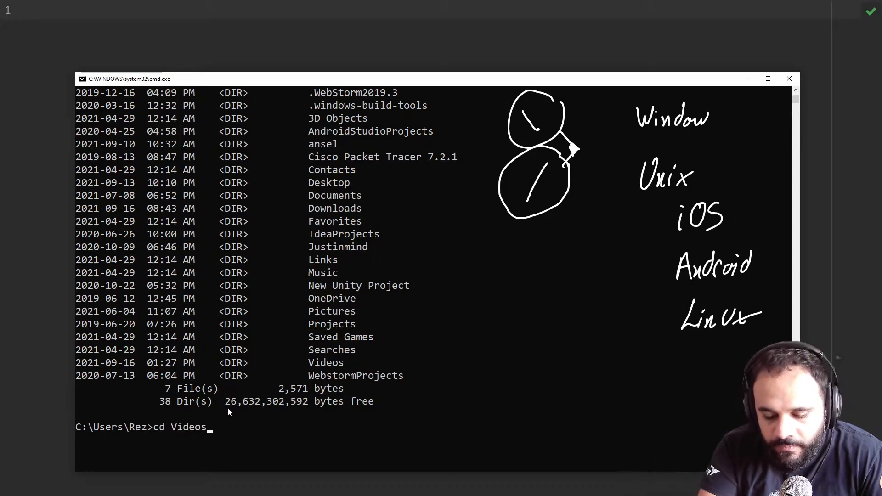
key(Tab)
key(Tab)
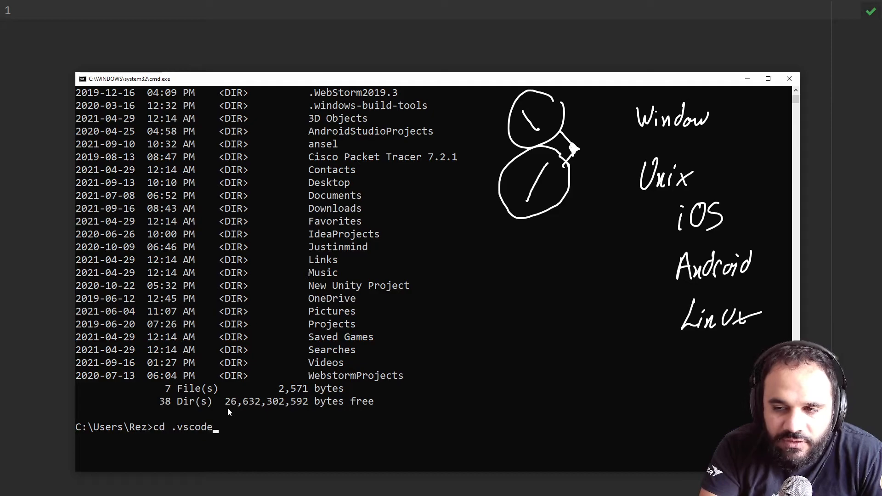
- Cycle through hidden-folder completions like .WebStorm2019.3, then erase back to bare cd
key(BackSpace)
key(BackSpace)
key(BackSpace)
key(BackSpace)
key(BackSpace)
key(BackSpace)
key(BackSpace)
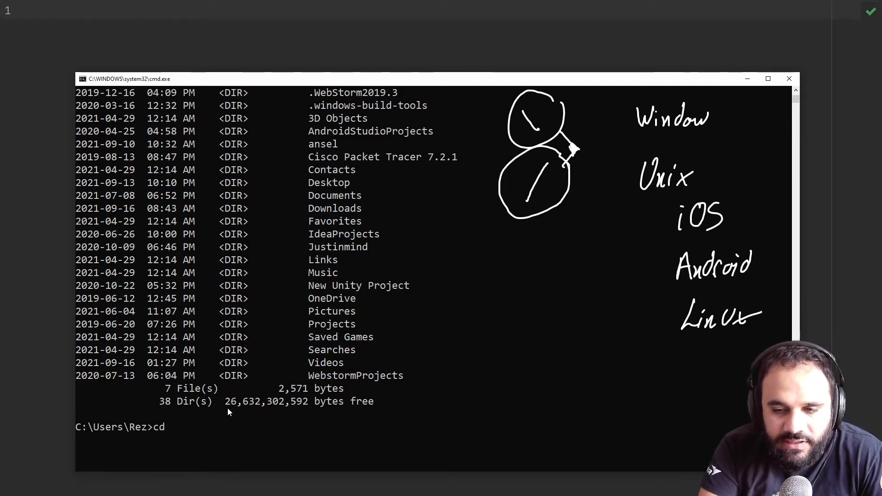
key(Tab)
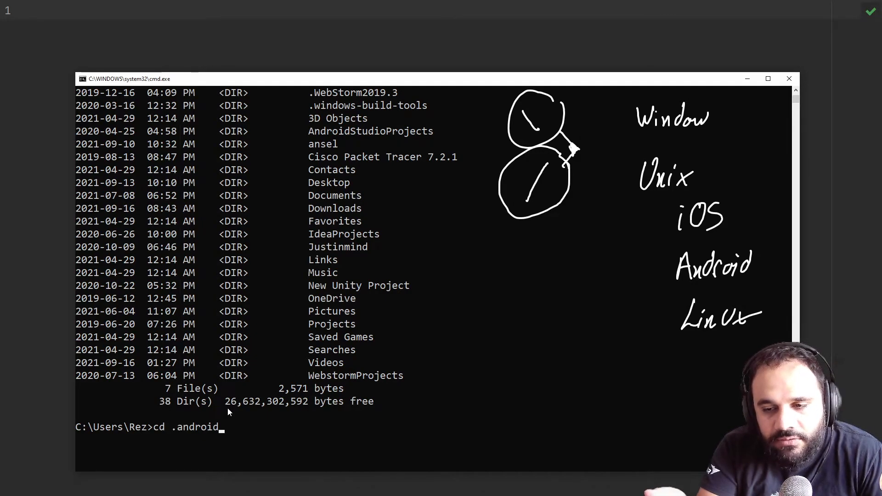
key(Tab)
key(Tab)
key(Tab)
key(Tab)
key(Tab)
key(Tab)
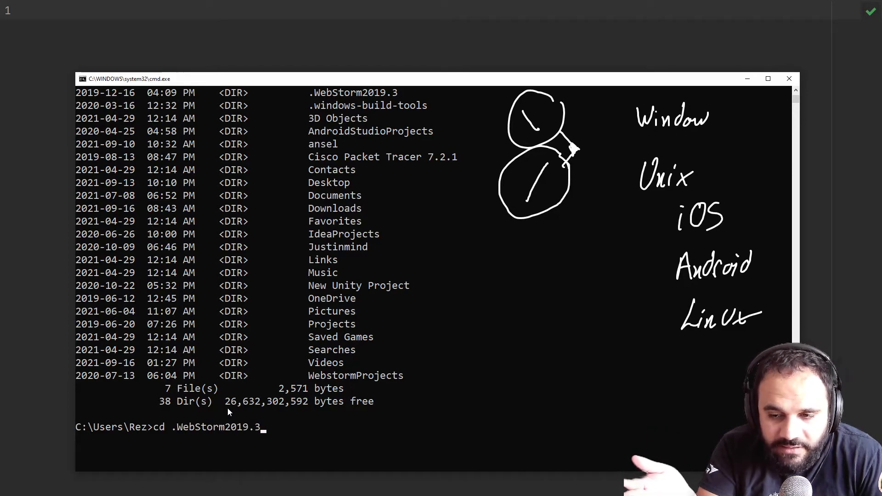
key(Tab)
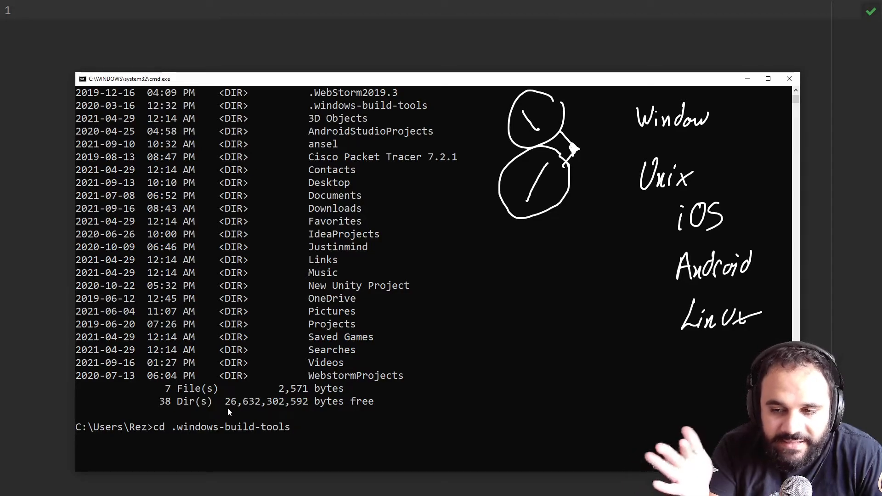
key(shift+Tab)
key(shift+Tab)
key(shift+Tab)
key(shift+Tab)
key(shift+Tab)
key(shift+Tab)
key(shift+Tab)
key(shift+Tab)
key(shift+Tab)
key(BackSpace)
key(BackSpace)
key(BackSpace)
key(BackSpace)
key(BackSpace)
text(.v)
- Tab-complete to Videos and run cd into C:\Users\Rez\Videos
key(Tab)
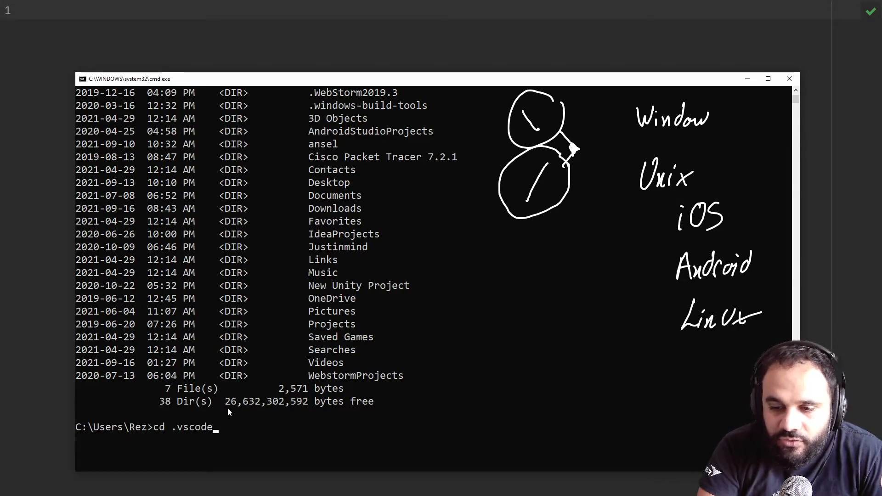
key(Tab)
key(Return)
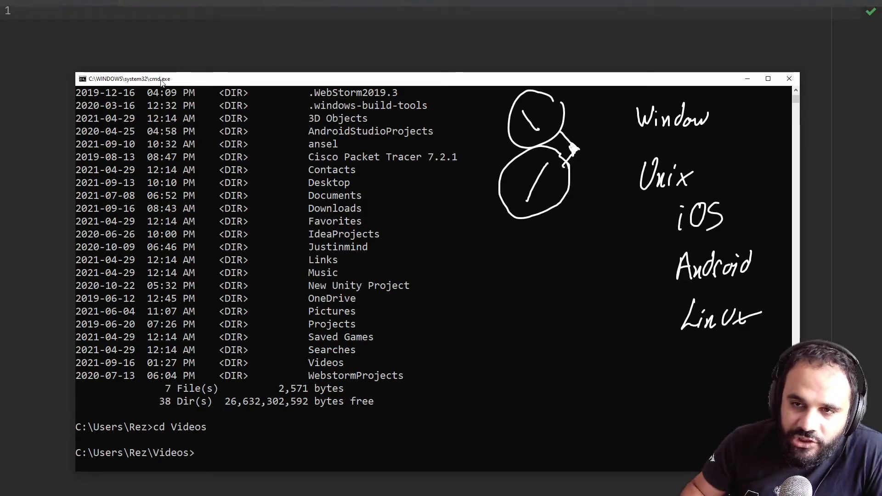
text(cls)
- Run cls, briefly highlight the Videos prompt path, and erase an unfinished cd
key(Return)
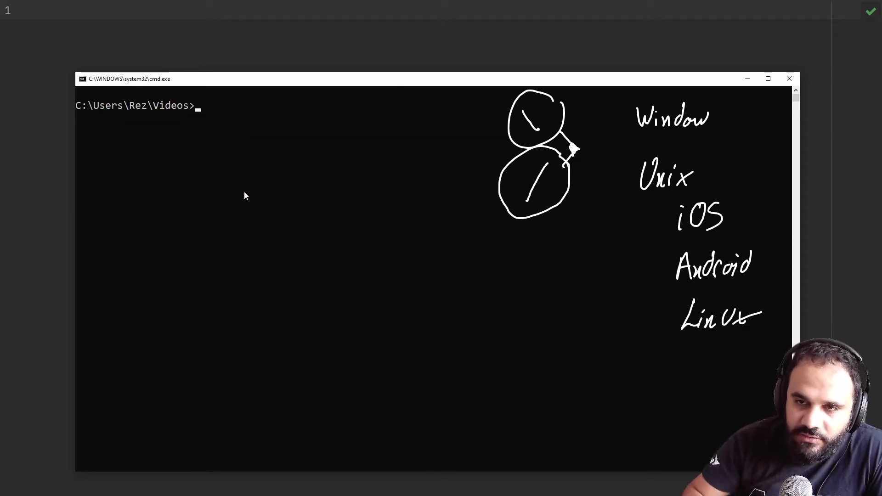
drag(195, 106, 80, 106)
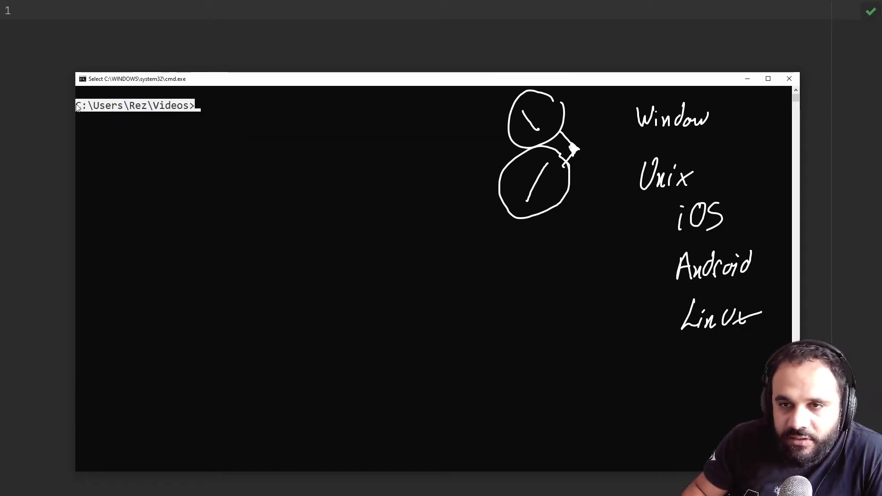
click(203, 119)
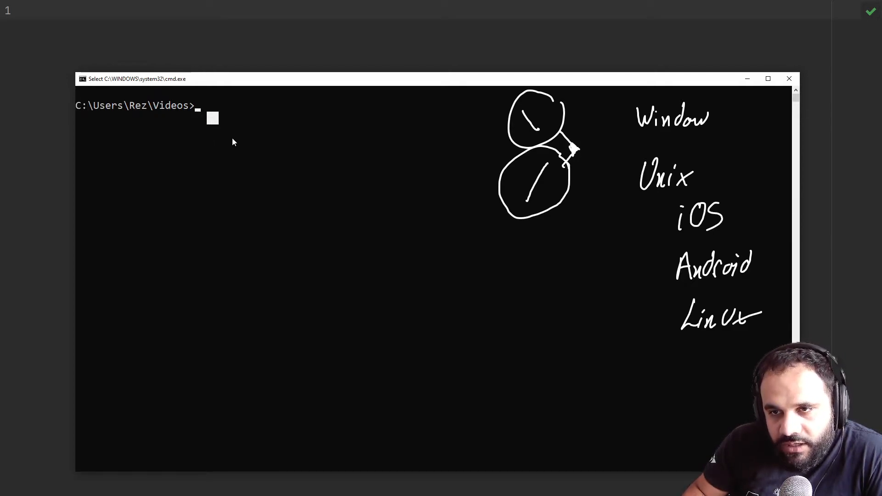
key(Escape)
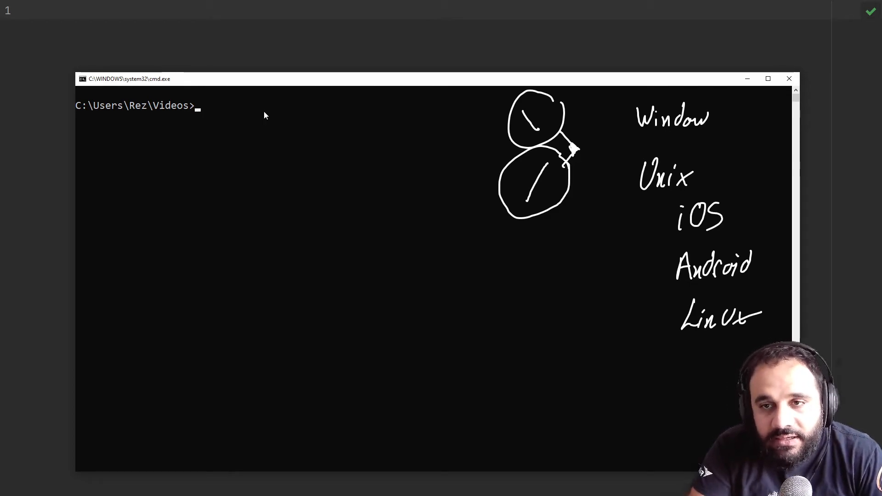
text(cdc)
key(BackSpace)
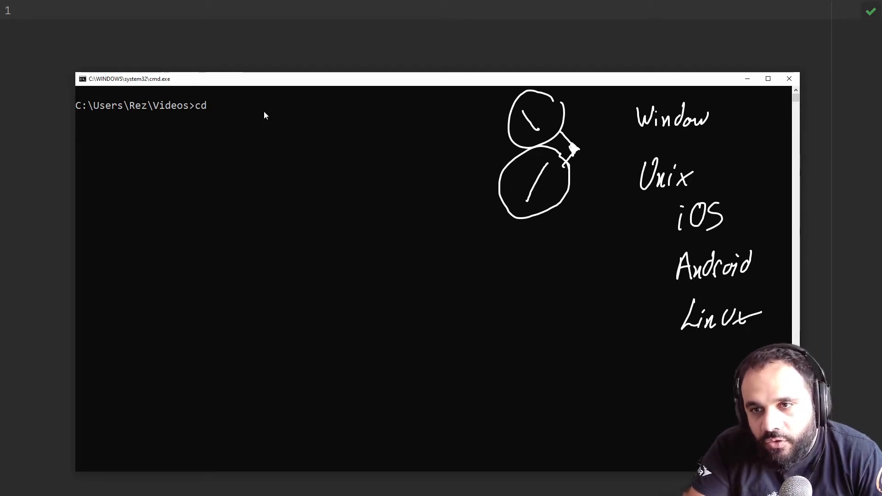
key(BackSpace)
key(BackSpace)
key(BackSpace)
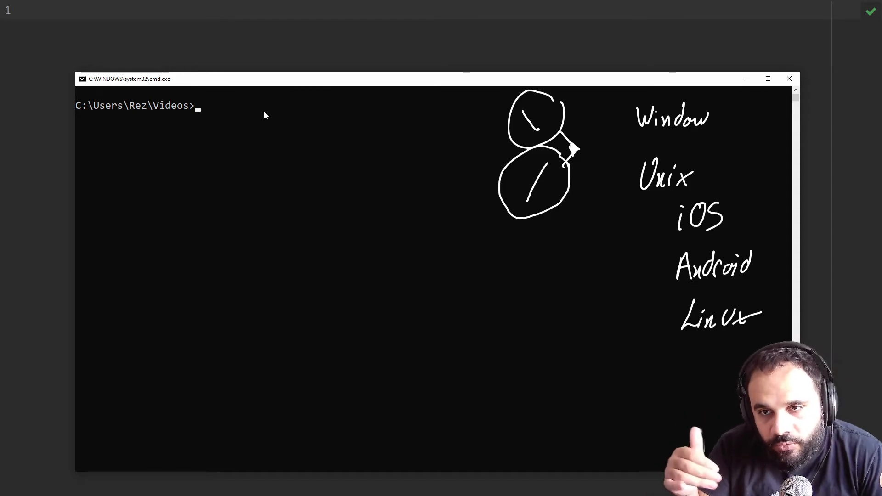
text(dir)
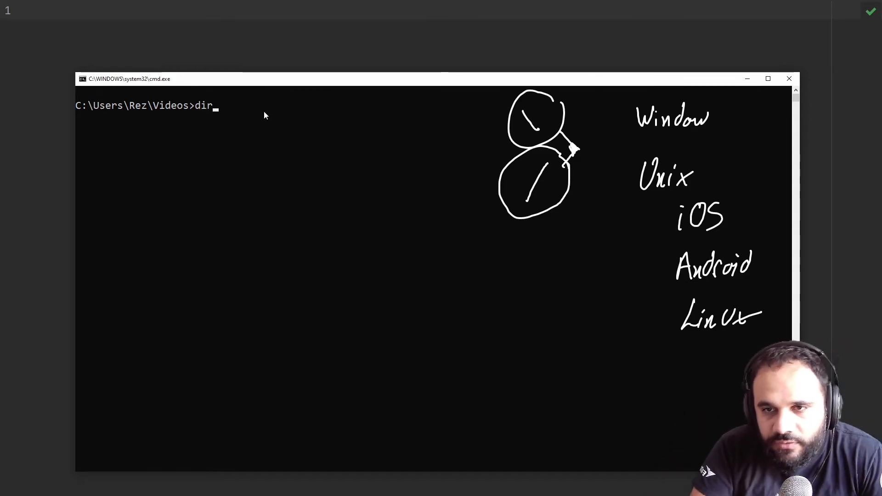
- Run dir in Videos and highlight a file size and the OOP video lines
key(Return)
scroll(264, 111, up, 3)
scroll(255, 206, up, 3)
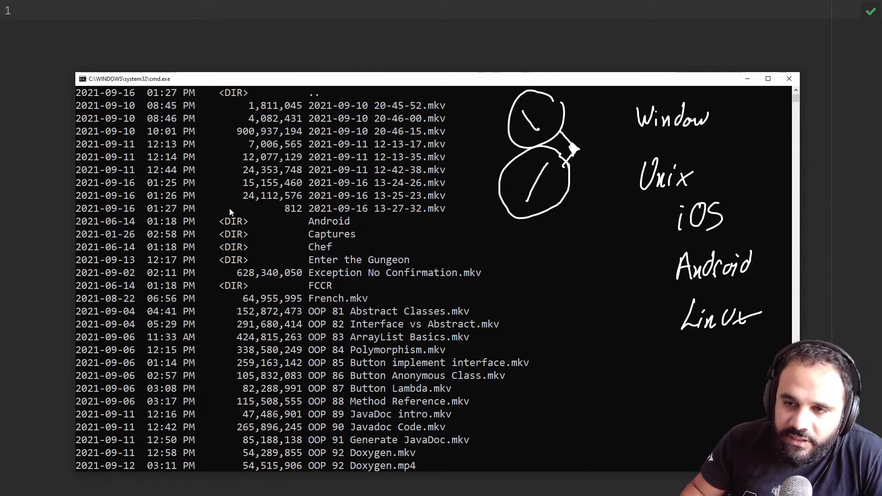
scroll(251, 257, up, 3)
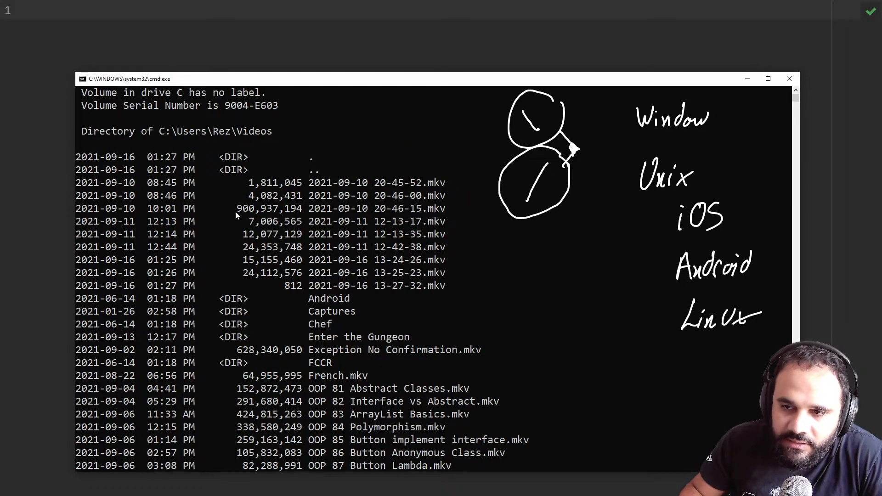
drag(234, 210, 320, 217)
scroll(320, 217, down, 6)
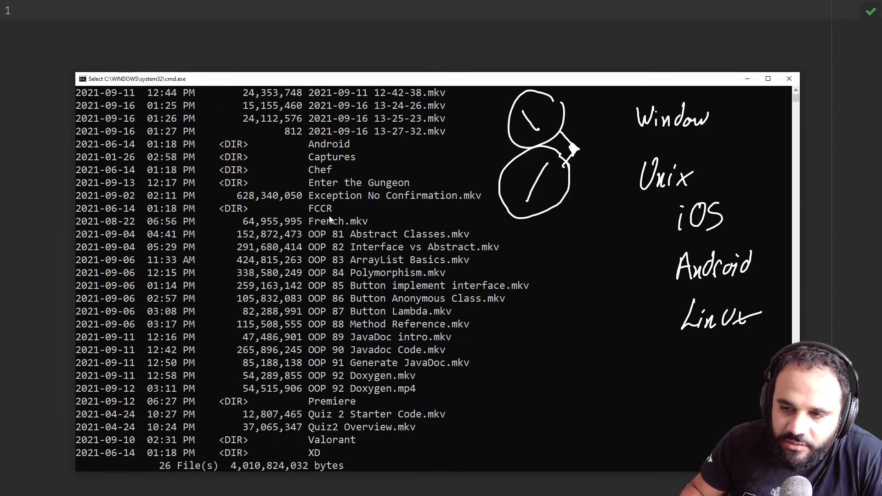
drag(227, 234, 501, 389)
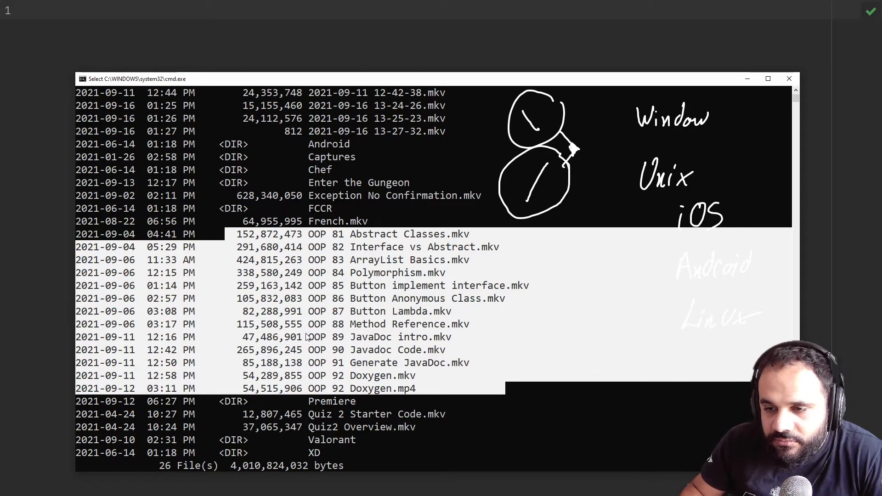
click(333, 277)
scroll(303, 331, down, 6)
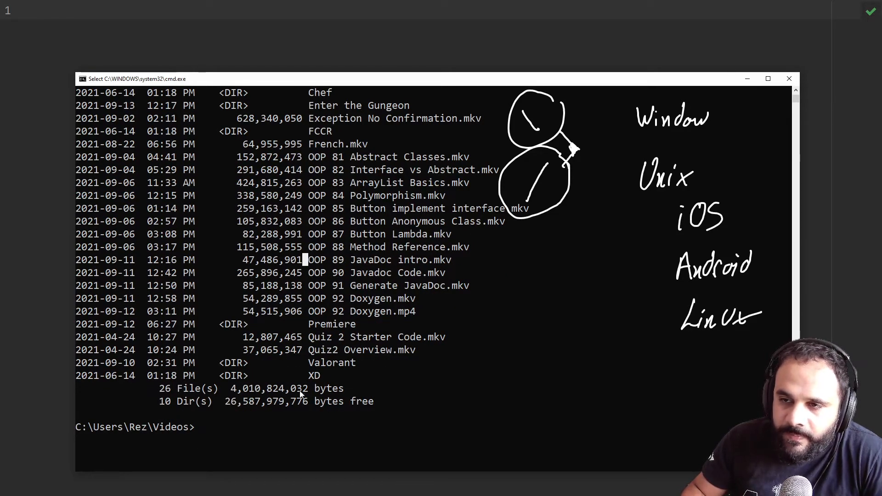
click(321, 424)
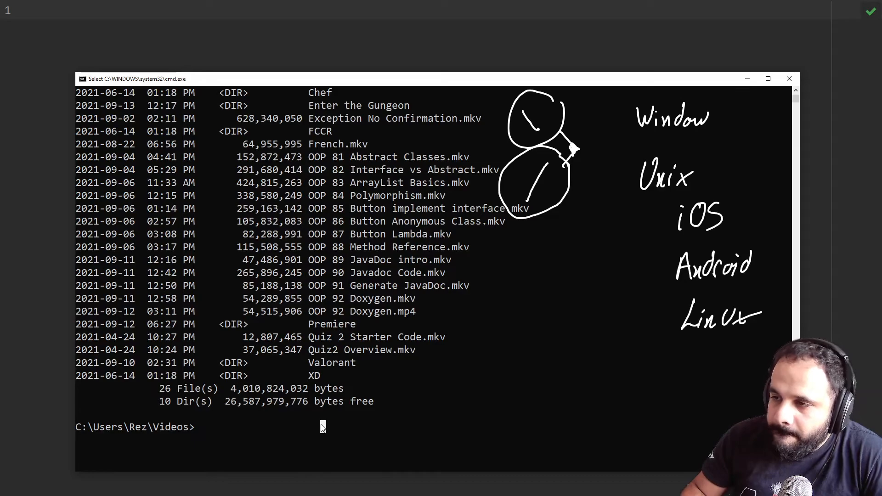
scroll(321, 425, up, 3)
scroll(321, 425, down, 8)
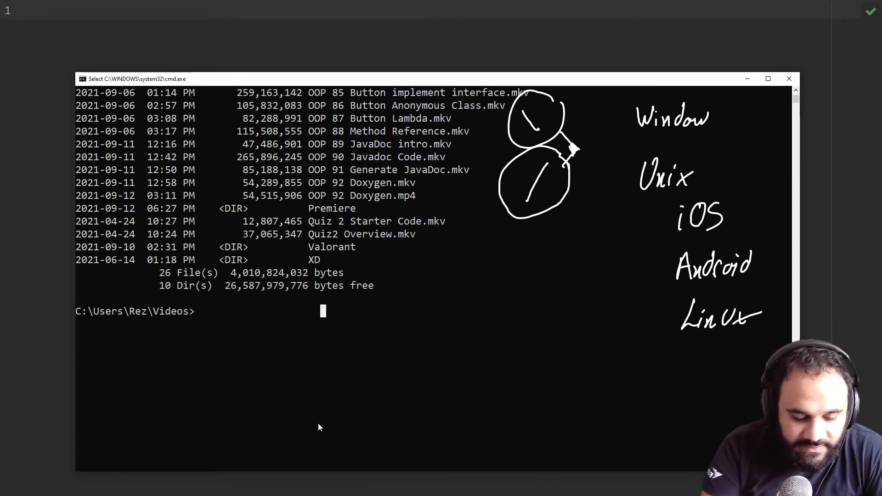
text(cls)
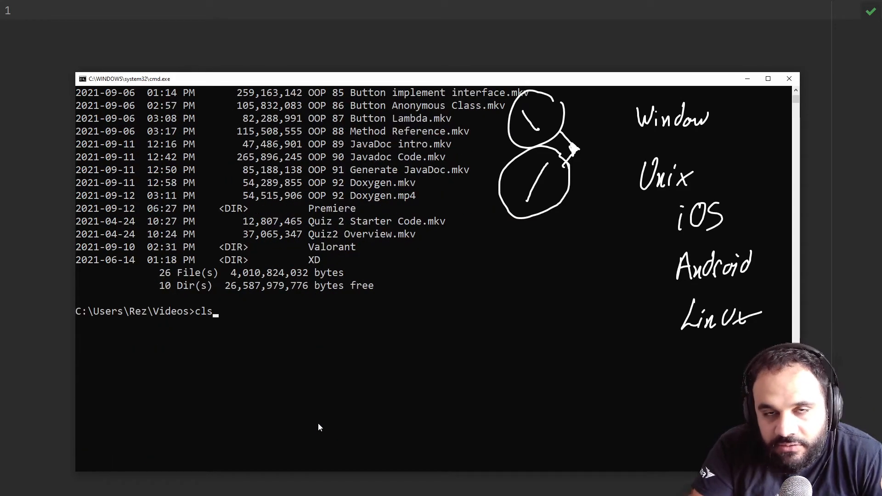
- Clear the screen, abandon a tab-completed name, and run cd Rez to get the path-not-found error
key(Return)
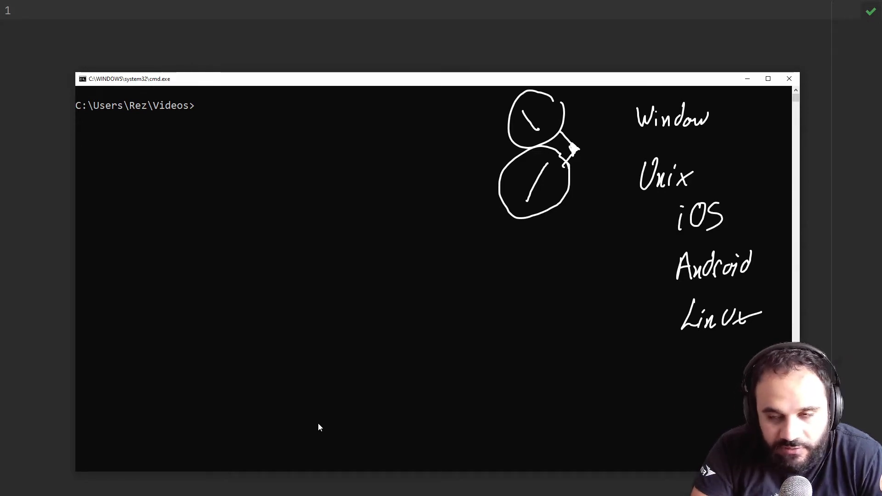
text(cd)
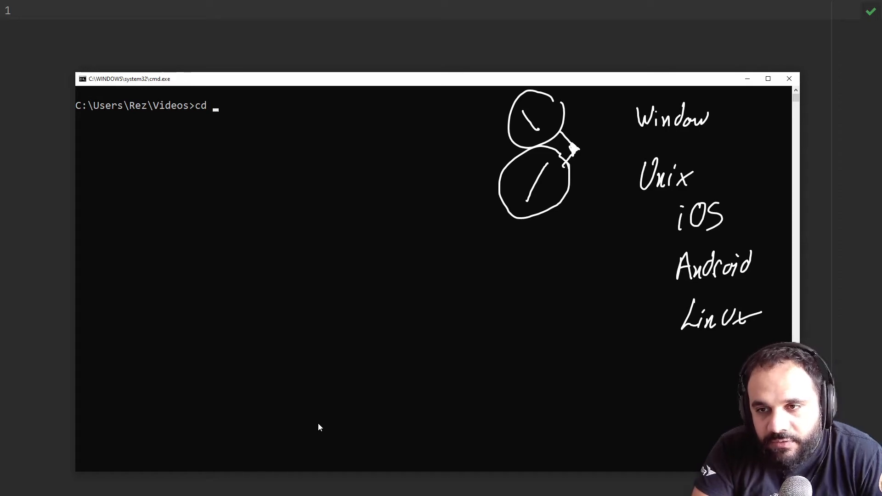
key(Tab)
key(Tab)
key(Tab)
key(Tab)
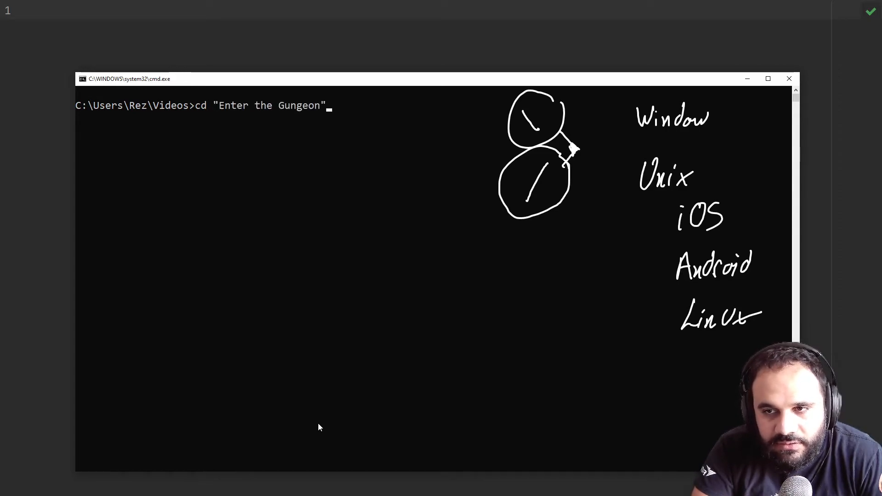
key(Tab)
key(Escape)
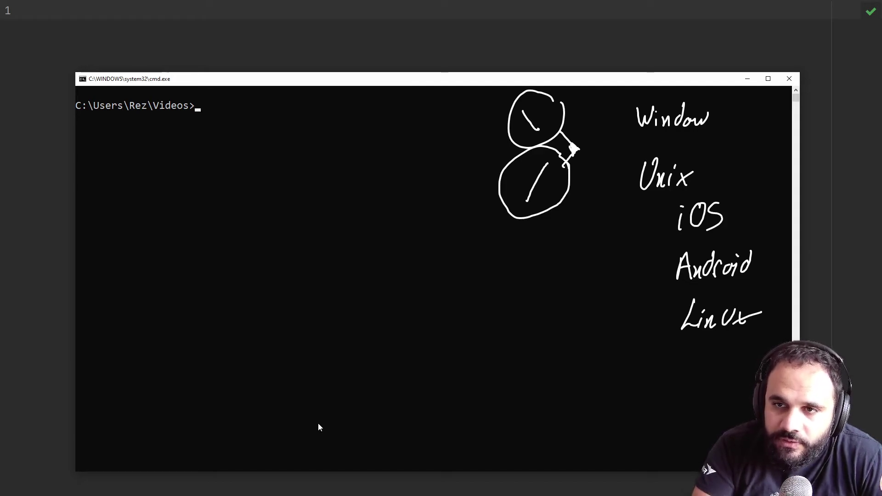
text(cd)
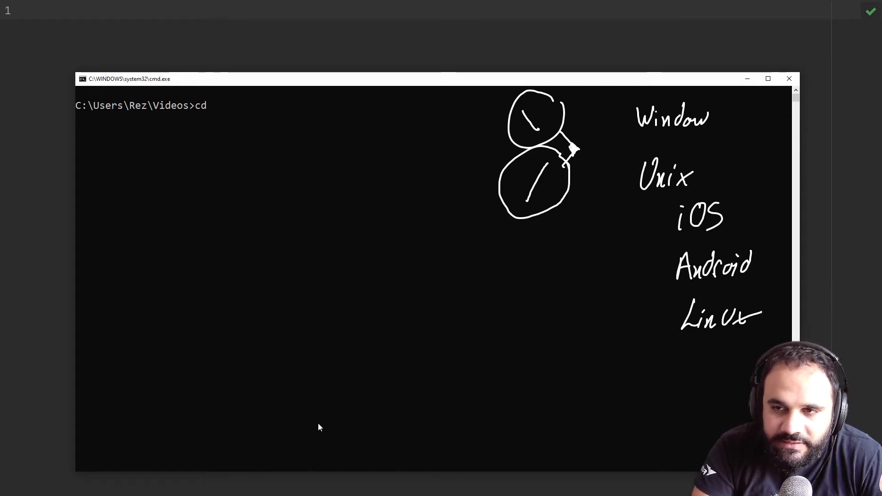
text( Rez)
key(Return)
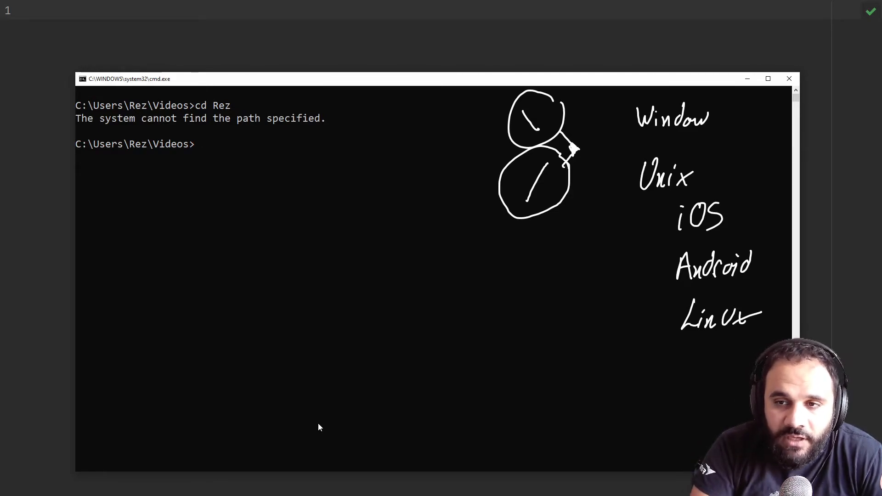
text(cd )
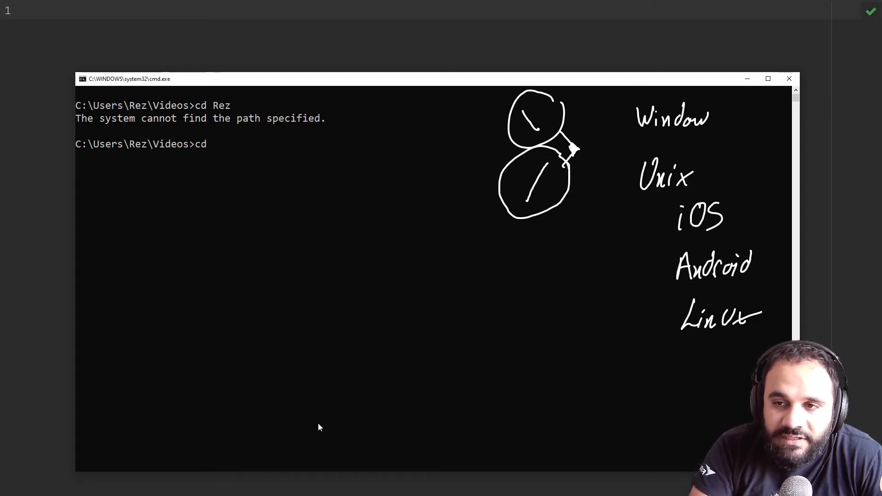
text(..)
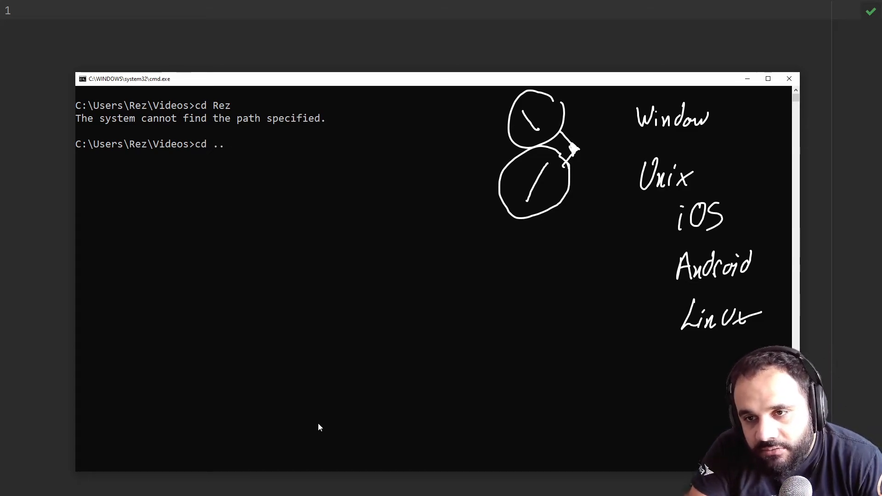
- Highlight the double dot, Videos, the separator and the whole prompt line
drag(229, 145, 213, 143)
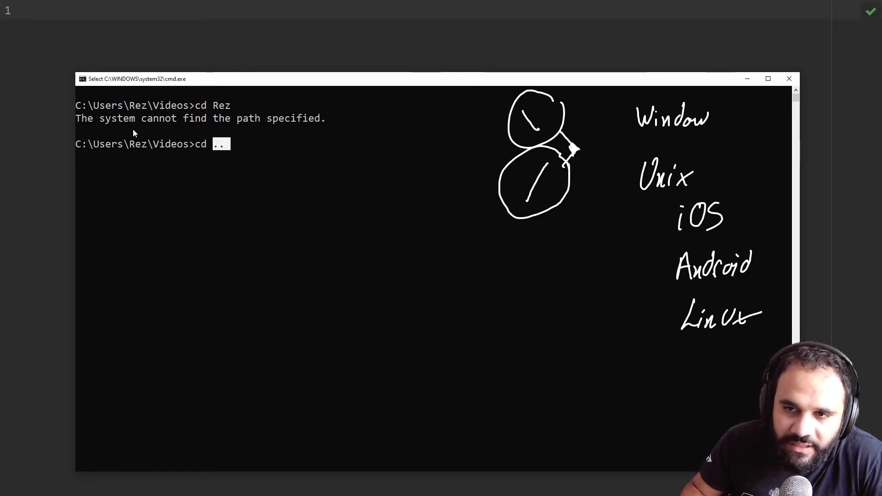
click(168, 144)
double_click(167, 145)
click(168, 144)
double_click(167, 144)
click(128, 144)
triple_click(128, 144)
click(240, 144)
key(Return)
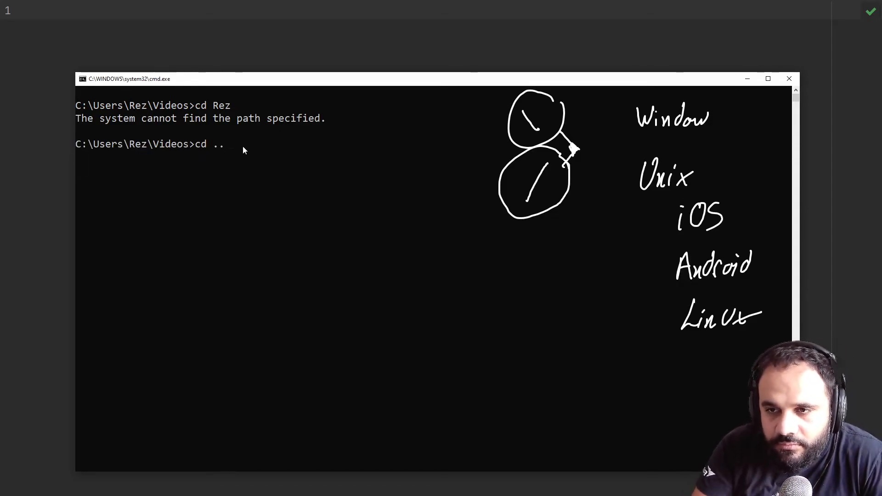
- Run cd .., cd Videos via Tab completion, then cd .. twice to reach C:\Users
key(Return)
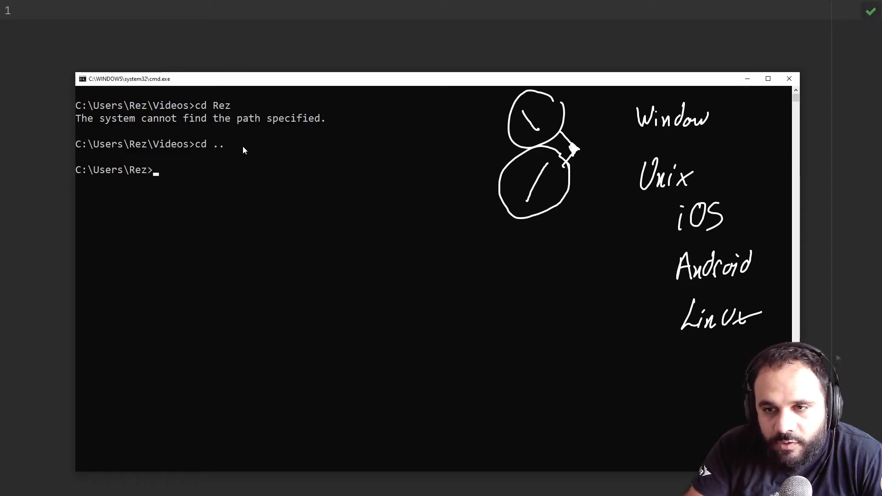
text(cd)
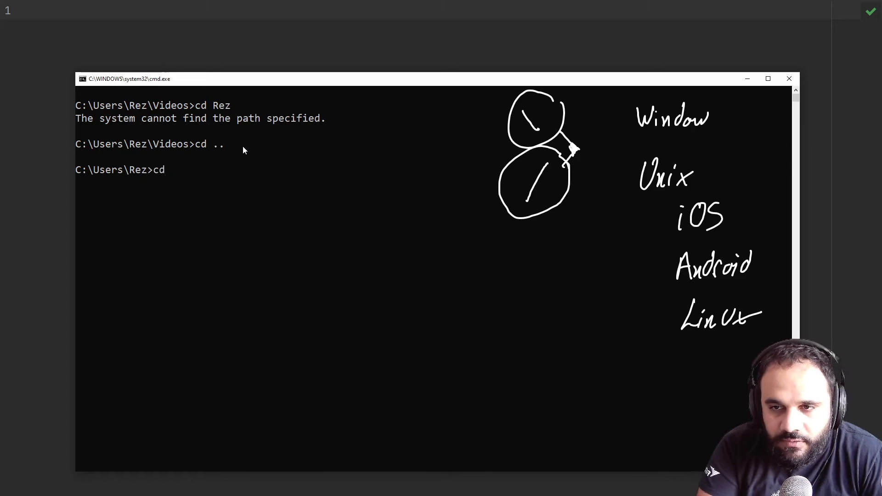
key(Tab)
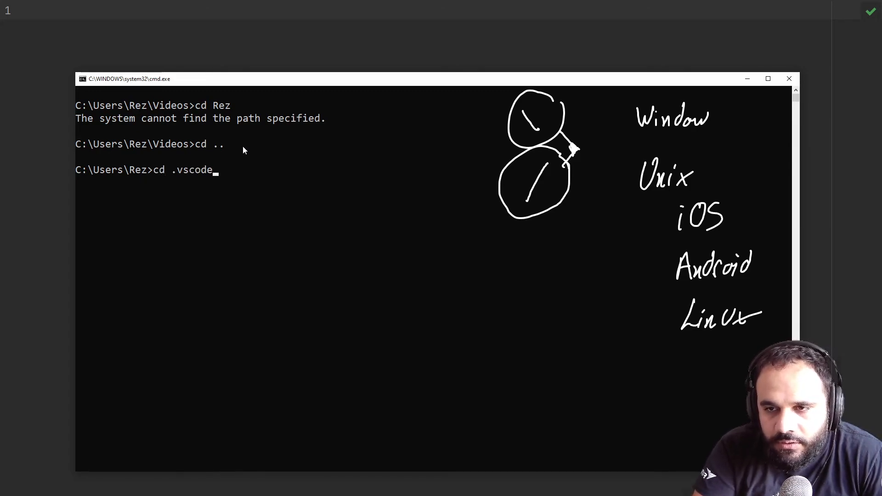
key(Tab)
key(Return)
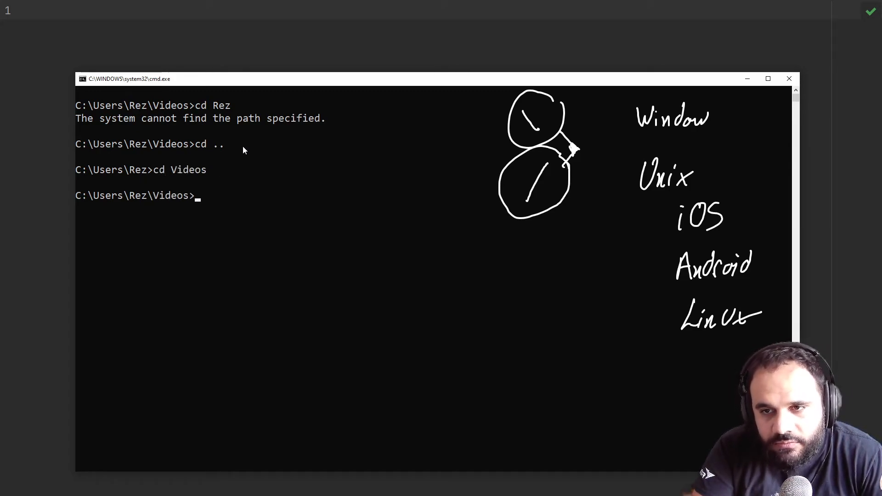
text(cd ..)
key(Return)
text(cd)
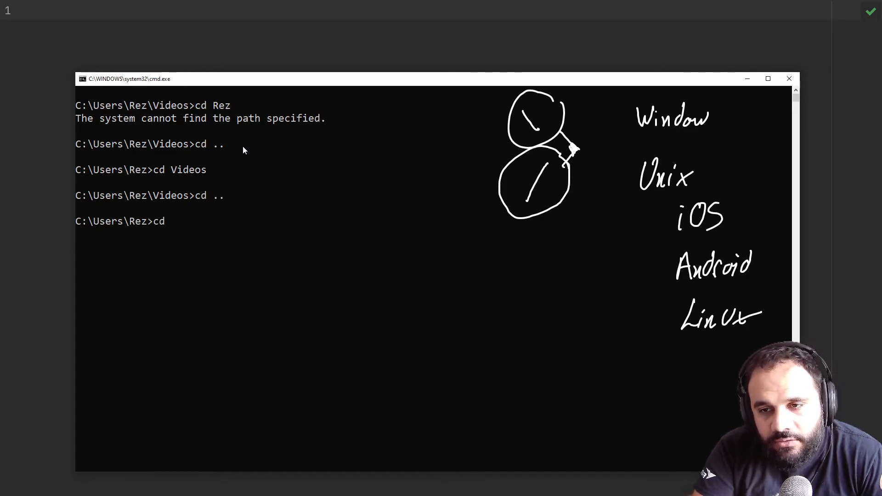
key(Return)
text(cd )
text(R)
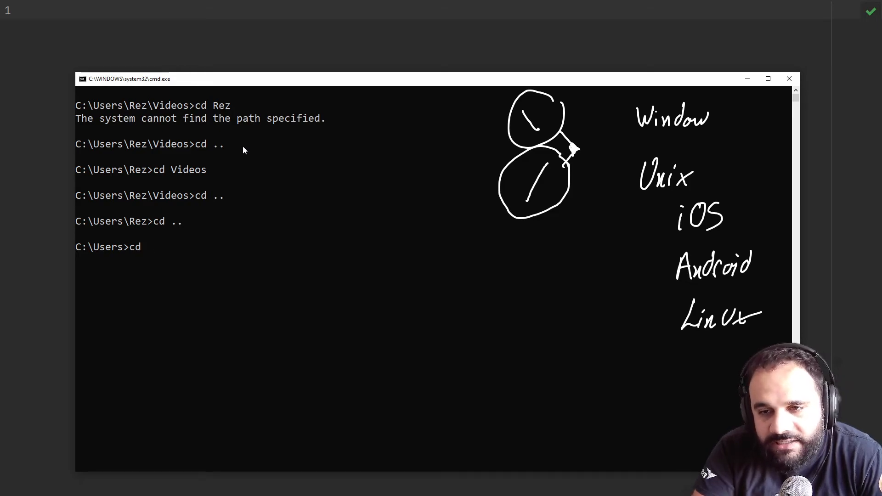
text(Rez\)
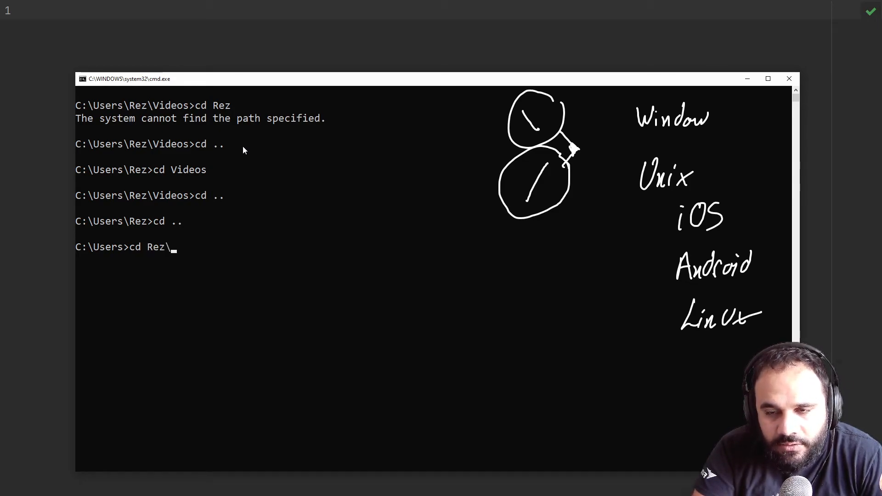
- Enter Videos from C:\Users with the two-level path cd Rez\Videos using Tab completion
key(Tab)
key(Tab)
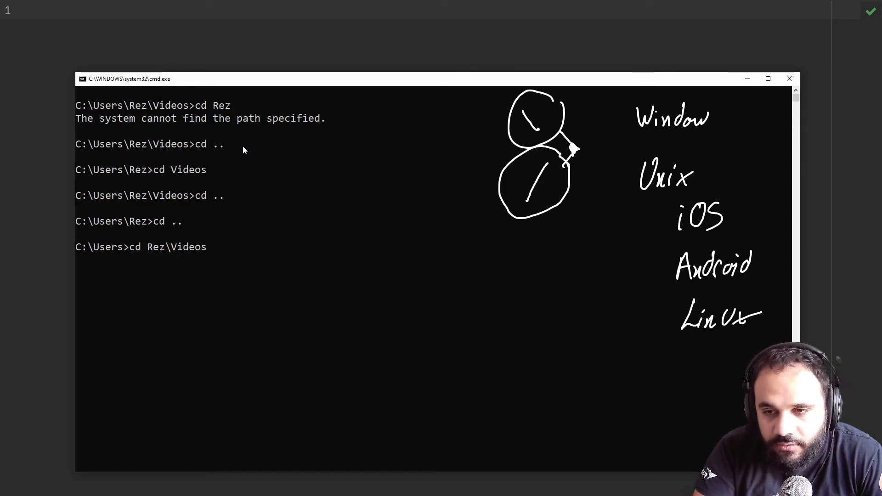
key(BackSpace)
key(BackSpace)
key(BackSpace)
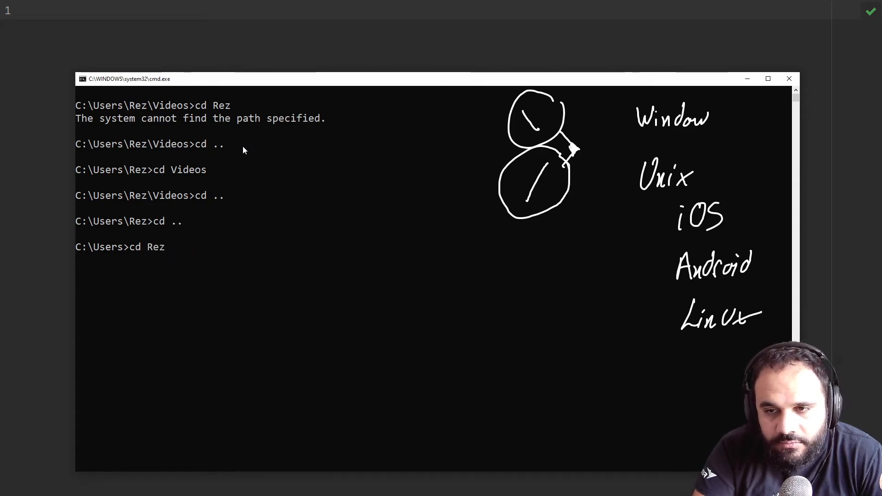
text(\V)
key(Tab)
key(Tab)
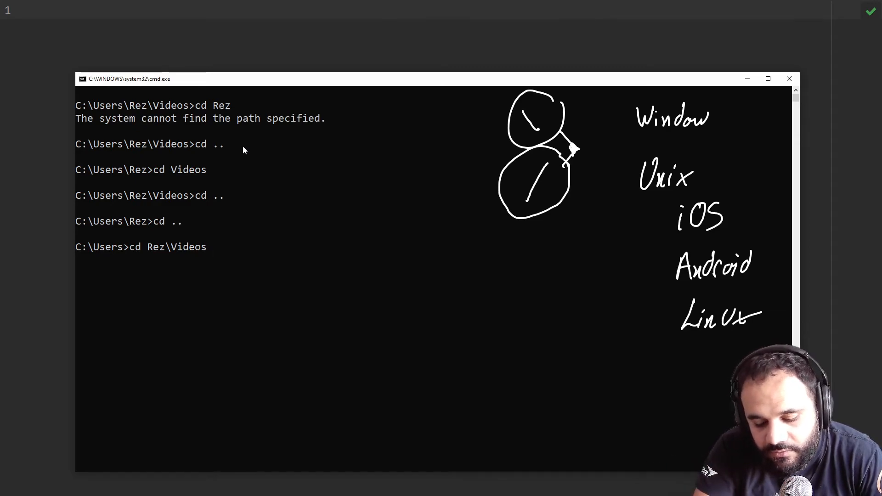
key(Return)
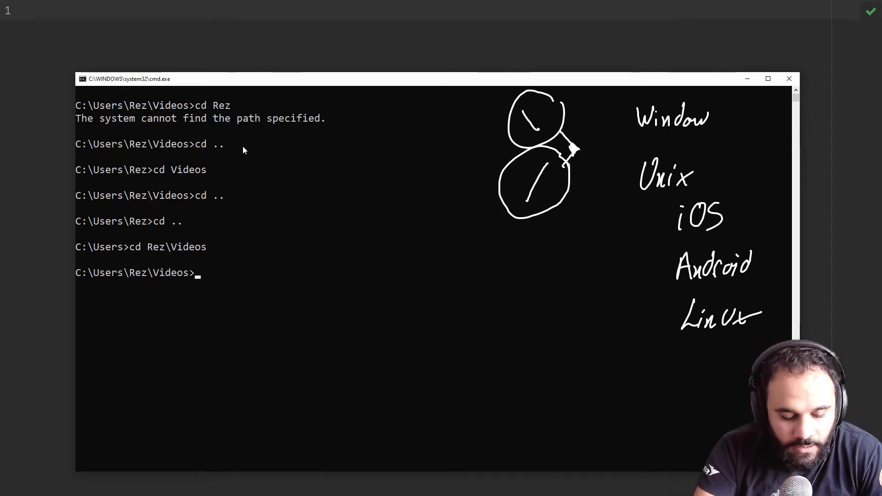
text(cd)
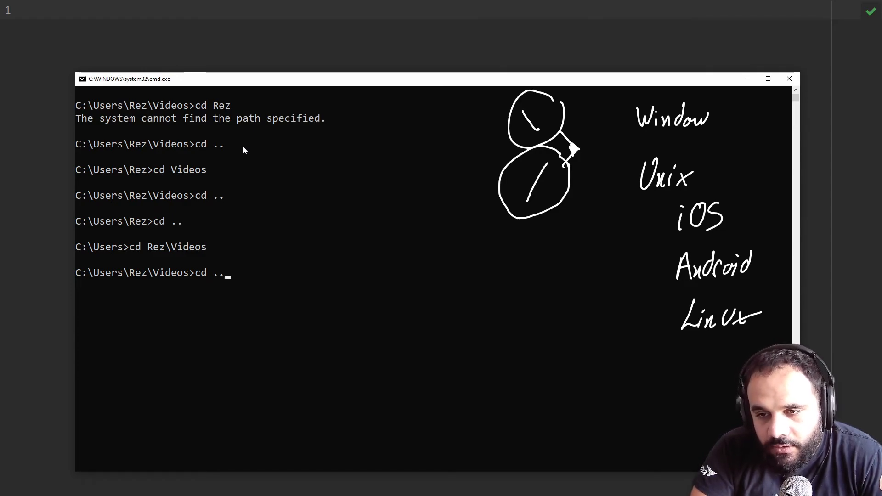
text(..)
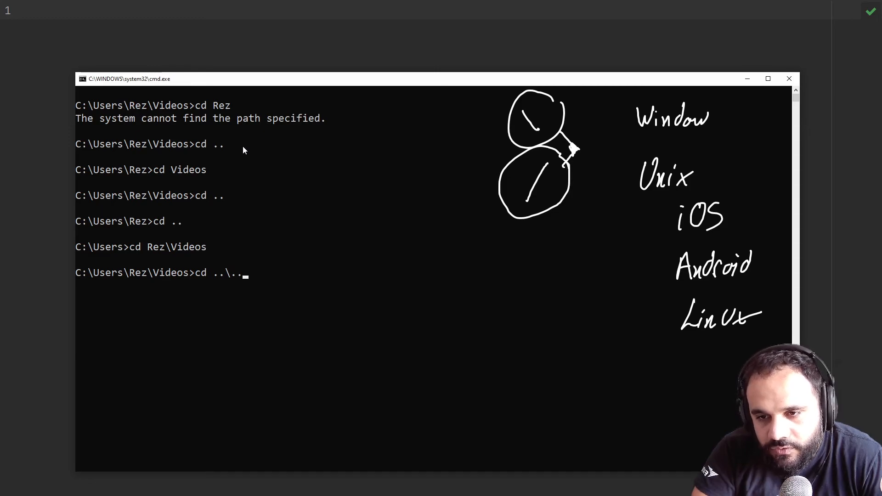
- Jump up two levels with cd ..\.. to C:\Users, then return with cd Rez\Videos
key(Return)
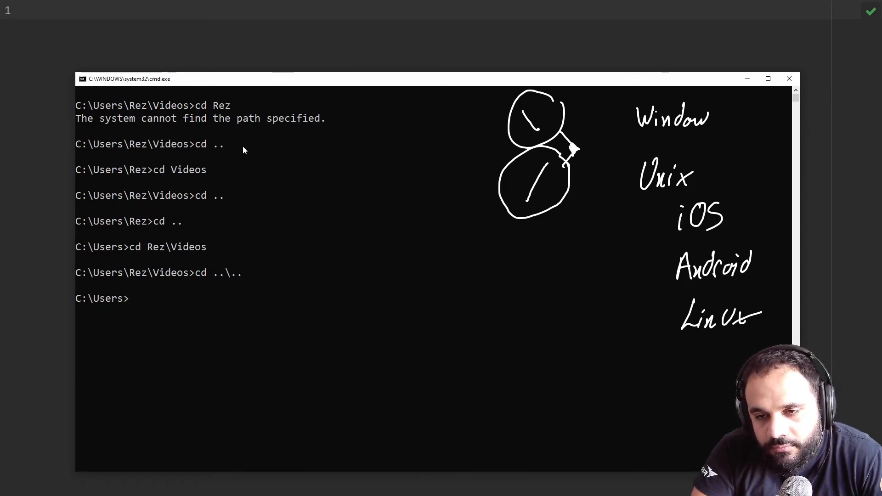
text(cd Rez)
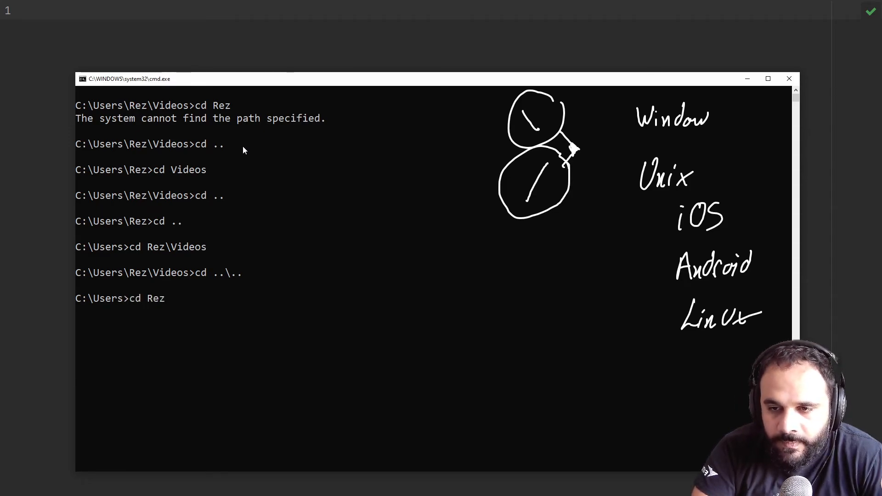
text(\Videos)
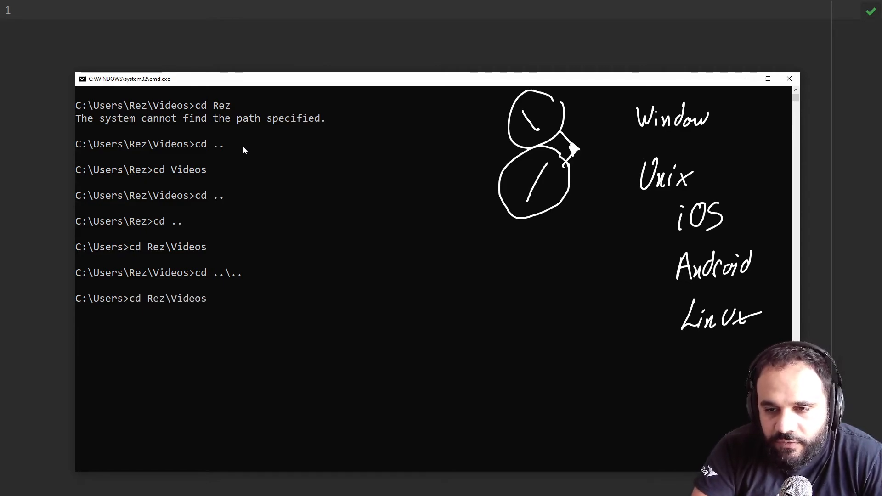
key(Return)
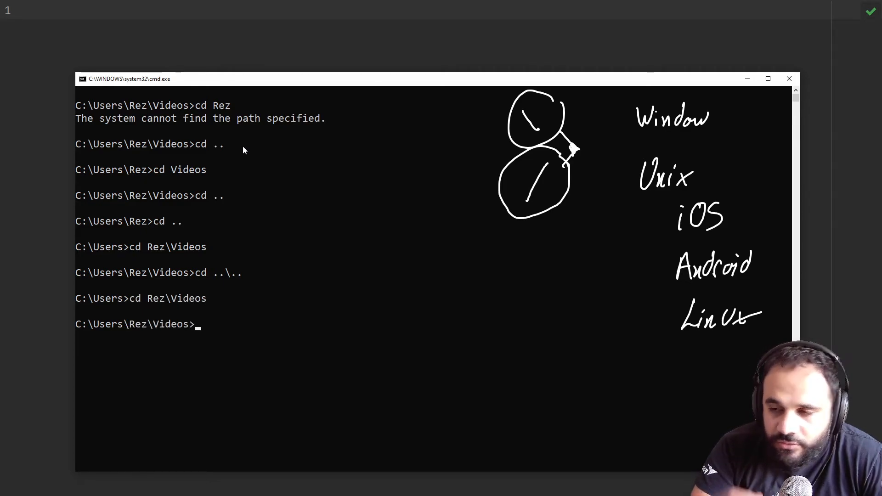
text(cd d:)
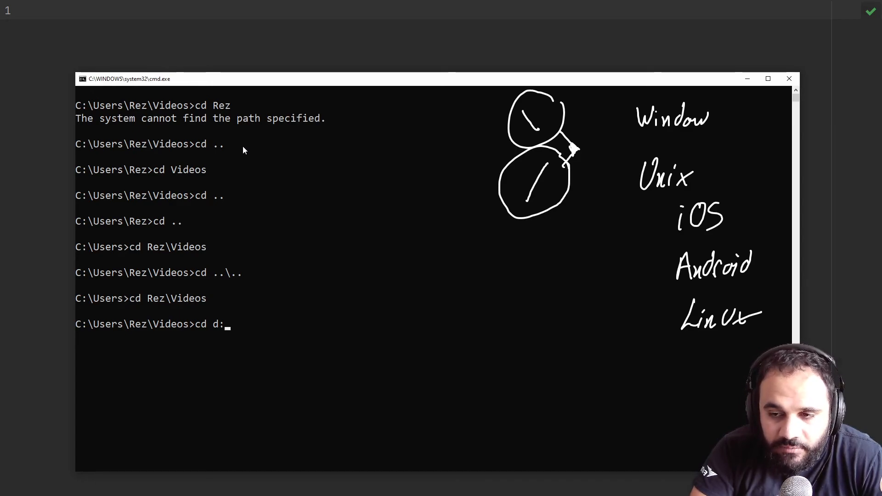
- Switch the session to drive D with d:, trying the drive root path and a cd .. along the way
key(Return)
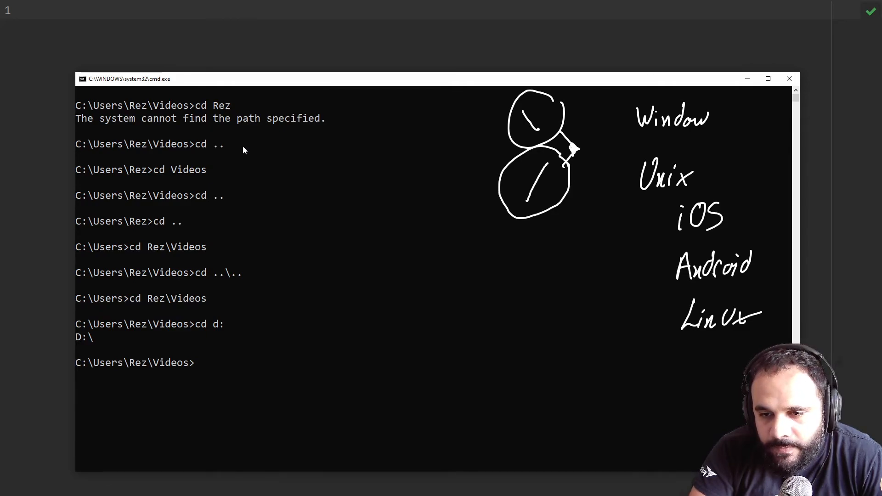
text(cd d:\)
key(Return)
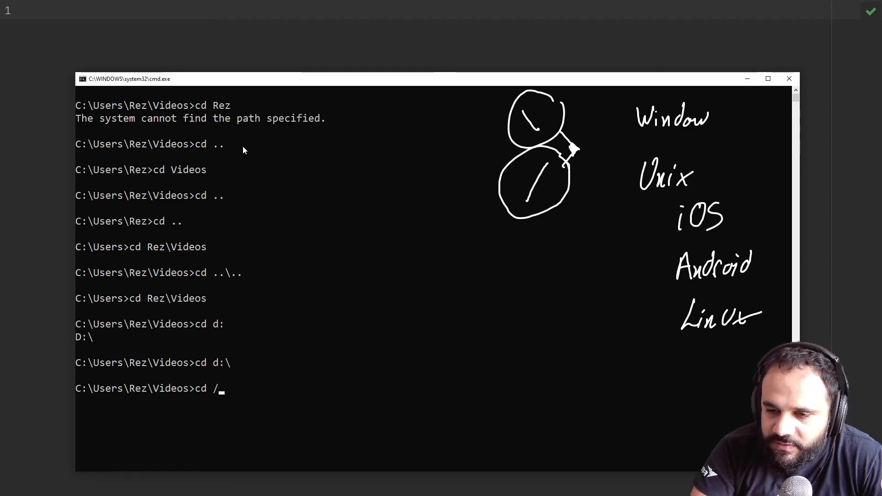
text(/)
key(Return)
text(cd ..)
key(Return)
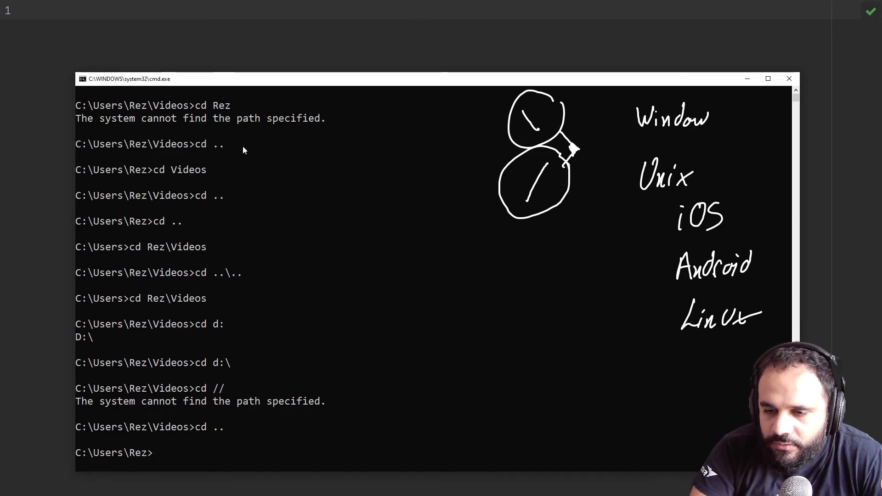
text(d:)
key(Return)
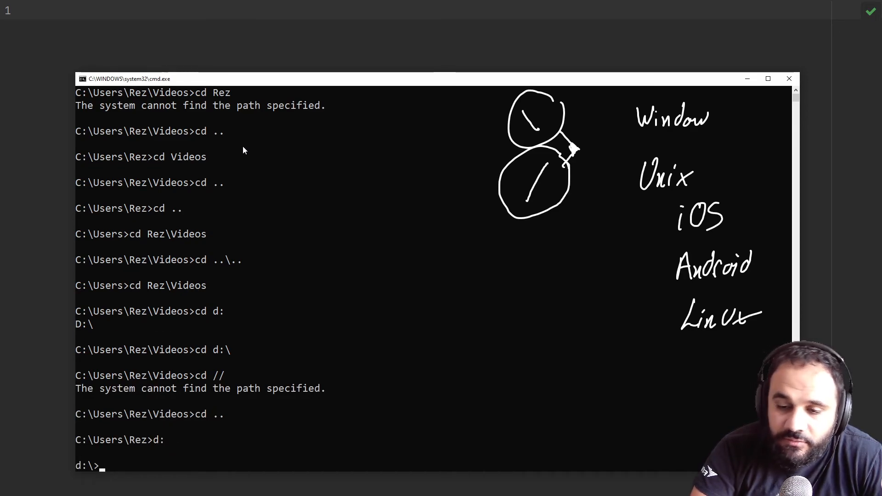
scroll(243, 145, down, 6)
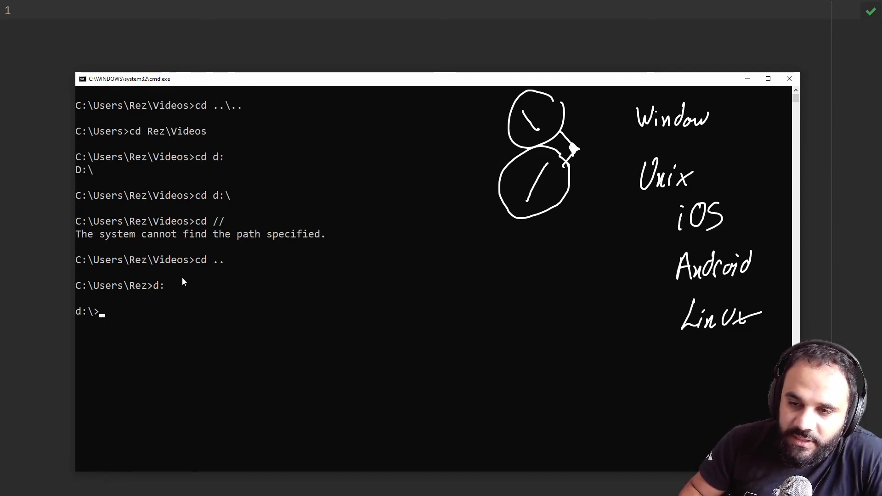
scroll(182, 278, up, 3)
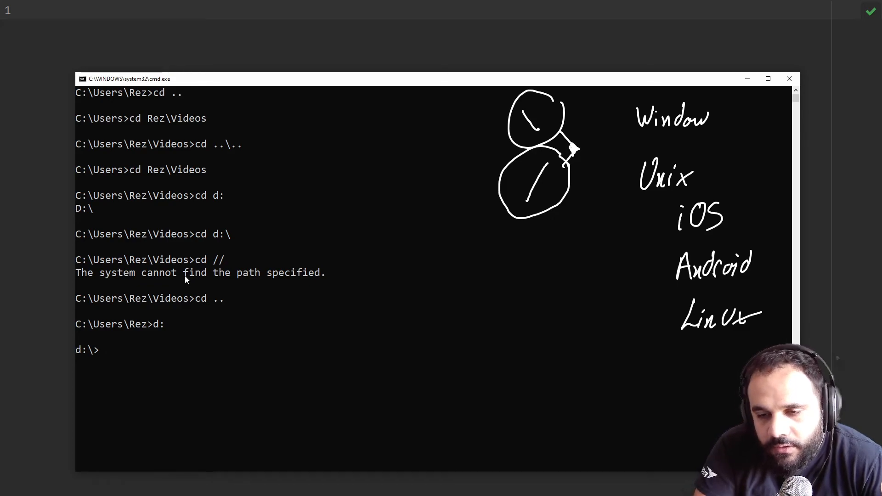
- Switch back to drive C with c:, returning to C:\Users\Rez
drag(159, 327, 173, 336)
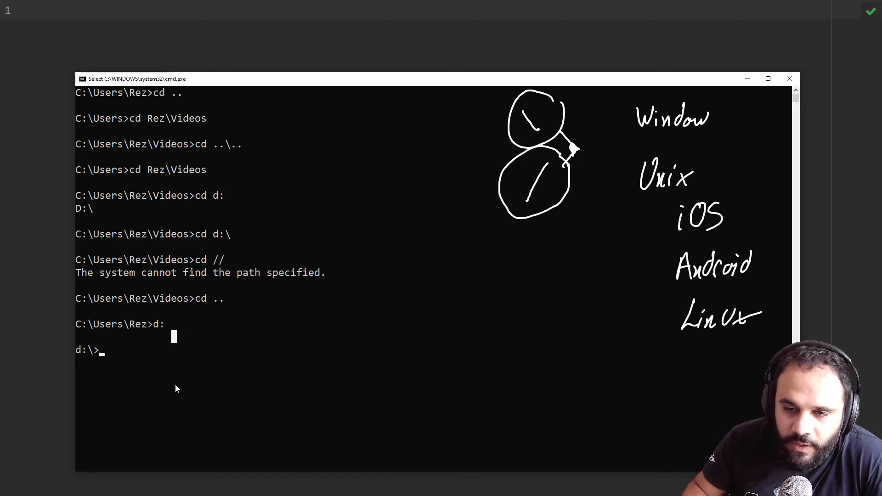
text(cd)
key(BackSpace)
text(:)
key(Return)
text(.)
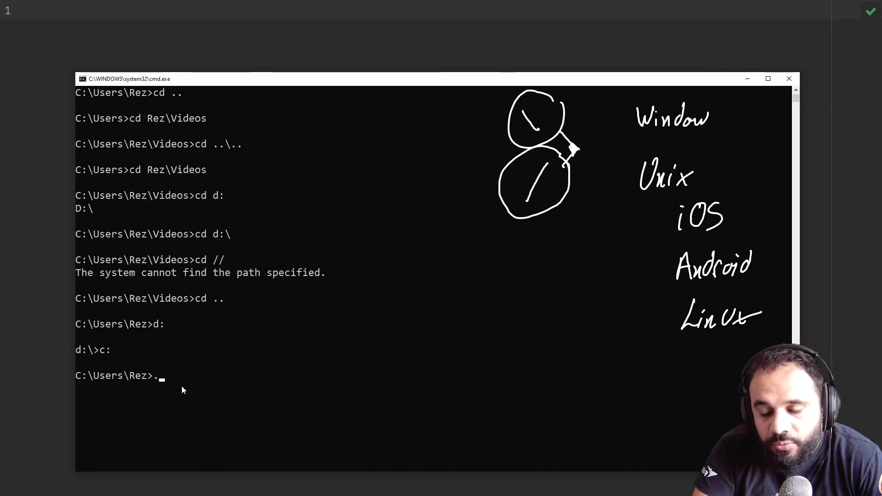
- Run a lone . (not recognized) and cd . which stays in C:\Users\Rez
key(Return)
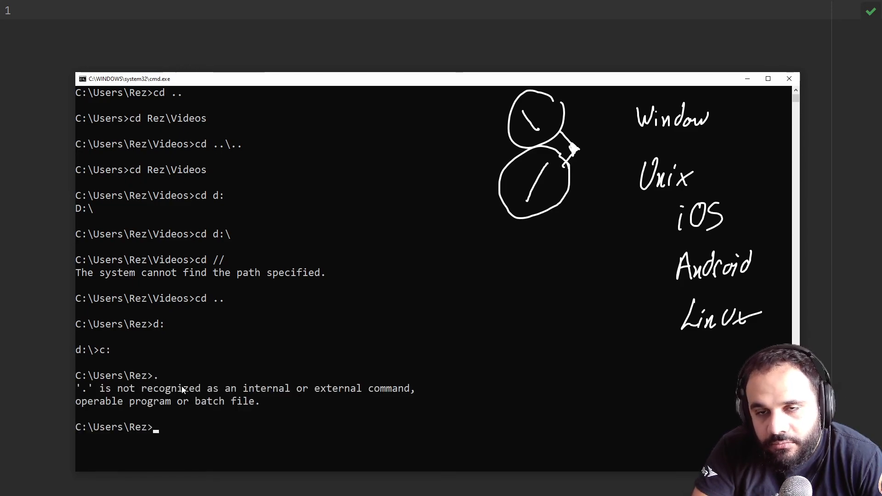
text(cd .)
key(Return)
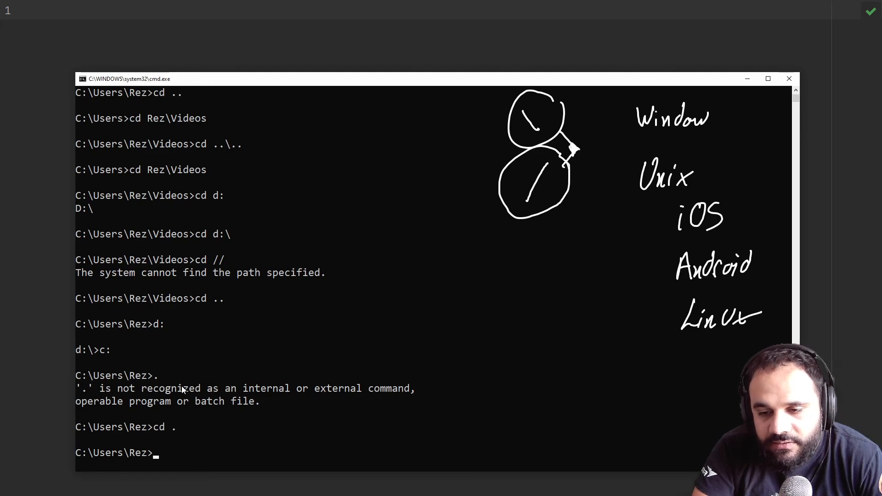
text(cls)
- Clear the screen, run cd . again and cycle Tab through home-folder names after .\
key(Return)
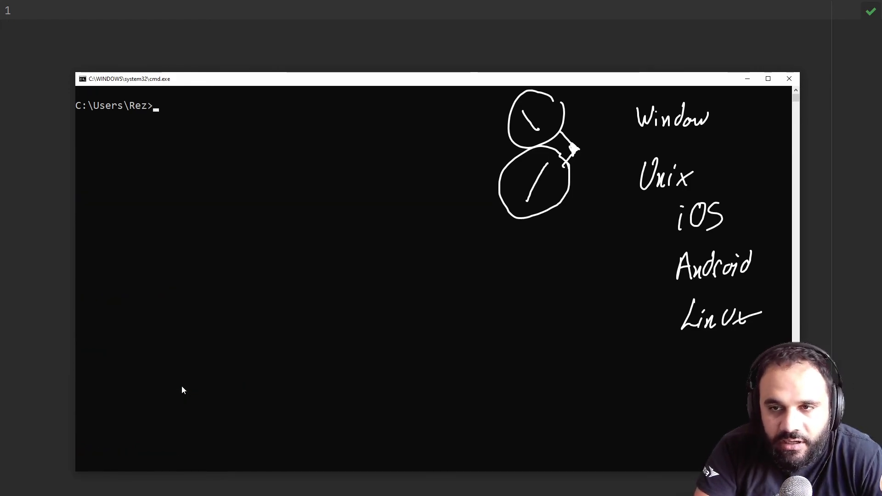
text(cd .)
key(Return)
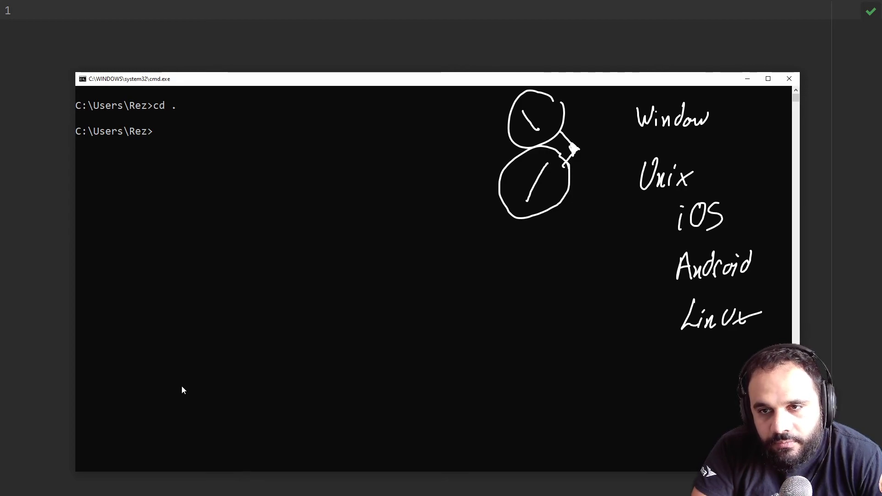
text(cd)
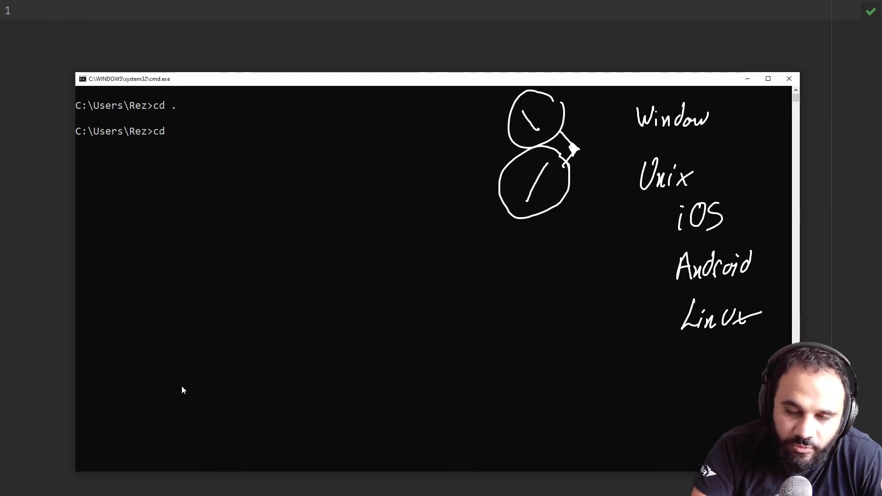
text( ./)
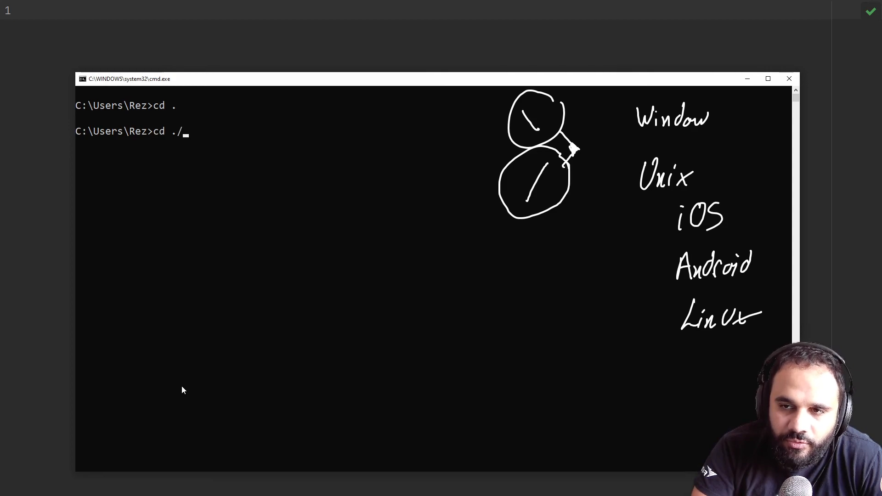
key(Tab)
key(Tab)
key(Tab)
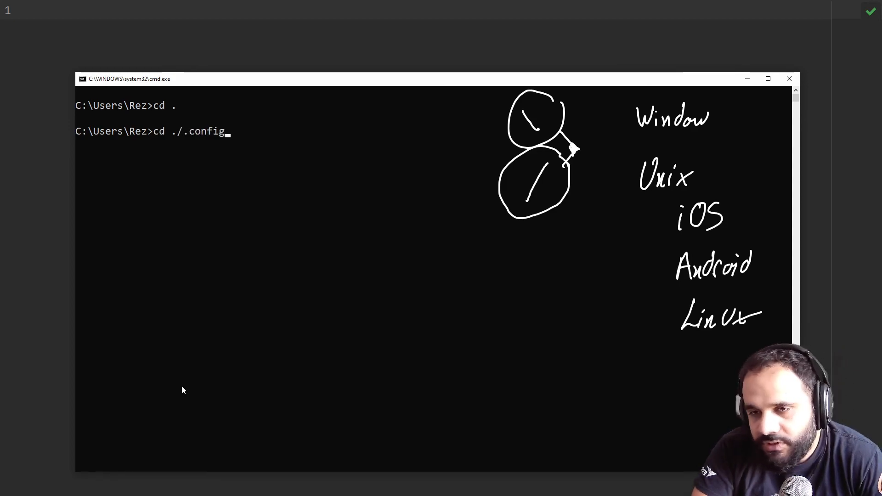
key(Tab)
key(Tab)
key(Tab)
key(Tab)
key(Tab)
key(Tab)
key(Tab)
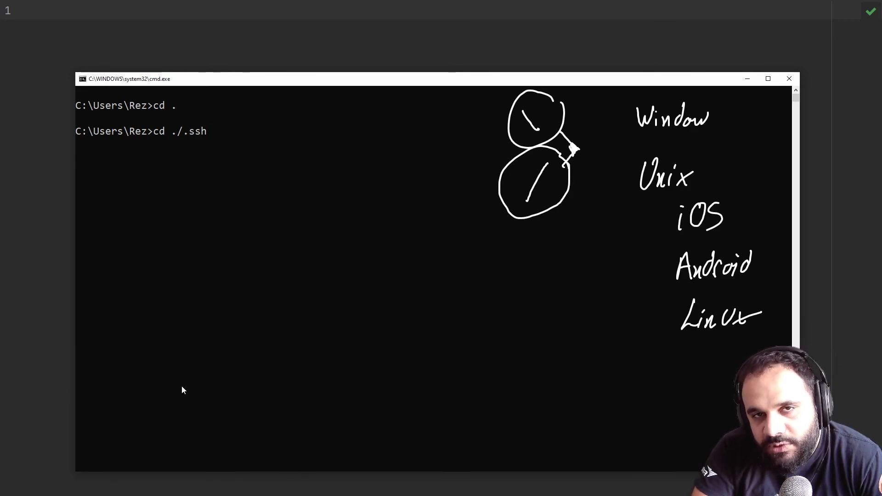
key(Tab)
key(Tab)
key(Tab)
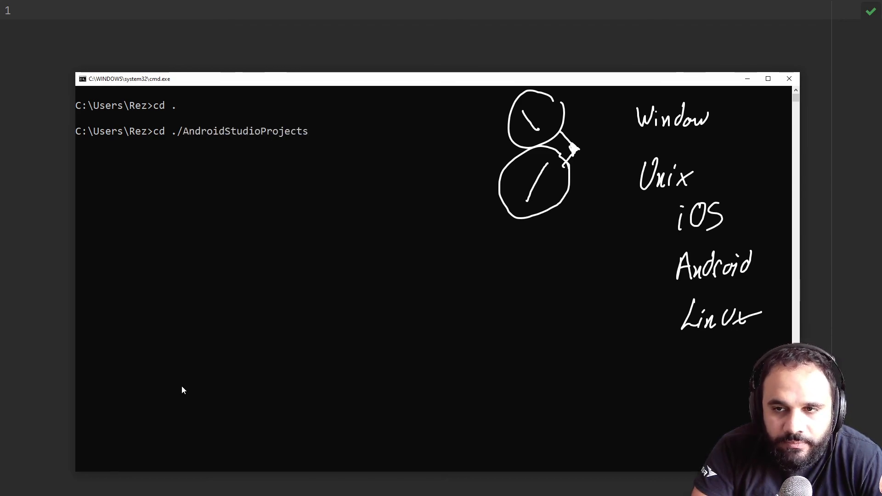
key(BackSpace)
key(BackSpace)
key(BackSpace)
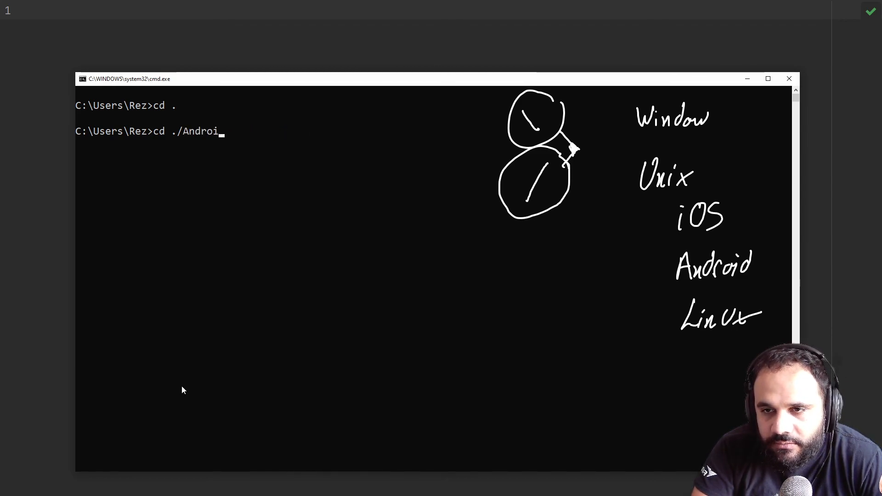
key(BackSpace)
key(BackSpace)
key(BackSpace)
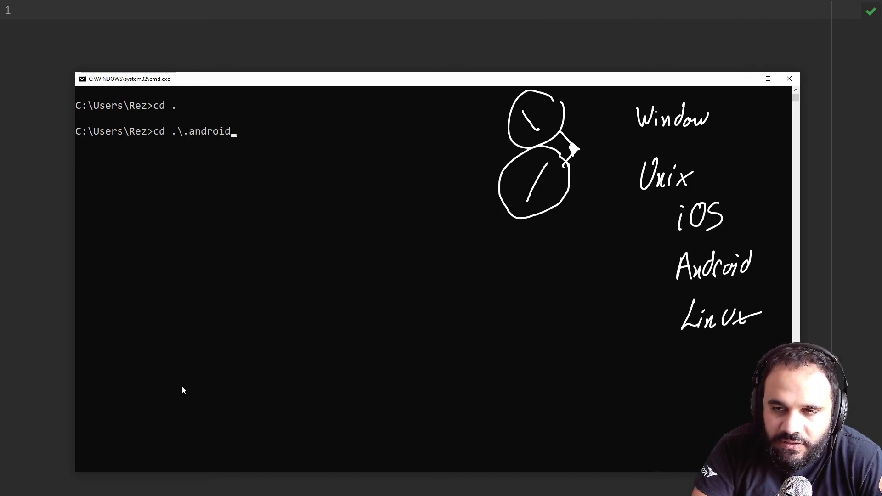
- Enter the .atom folder with cd .\.atom and return to C:\Users\Rez with cd .
key(Return)
text(cd)
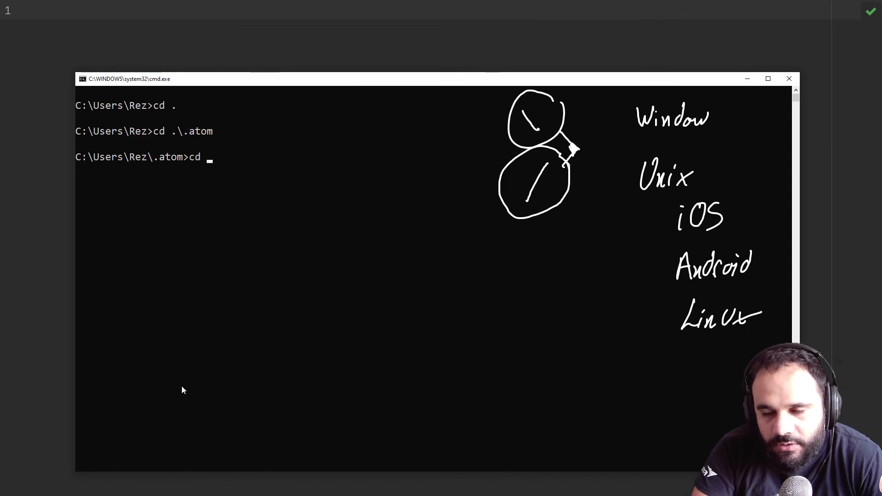
text(..)
key(Return)
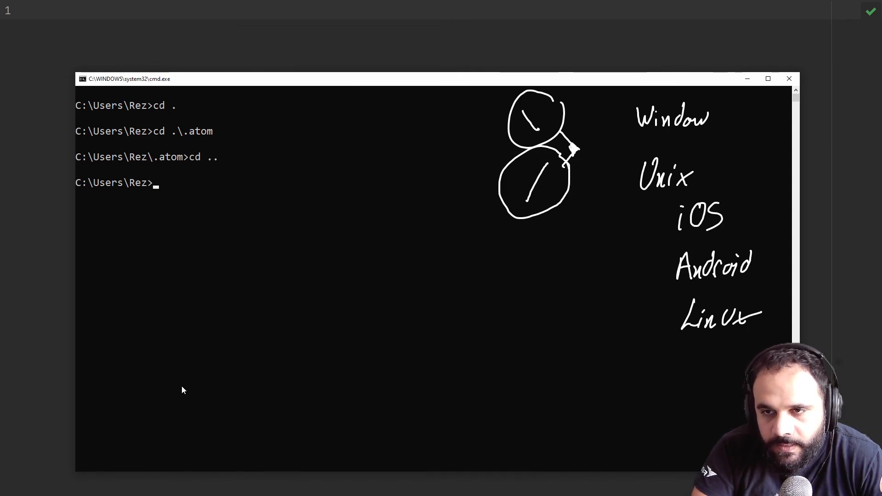
text(l)
text(dir)
- List C:\Users\Rez with dir, marking the .android and .maplesoft lines in the 7 files / 38 dirs listing
key(Return)
scroll(181, 386, up, 5)
scroll(240, 332, up, 5)
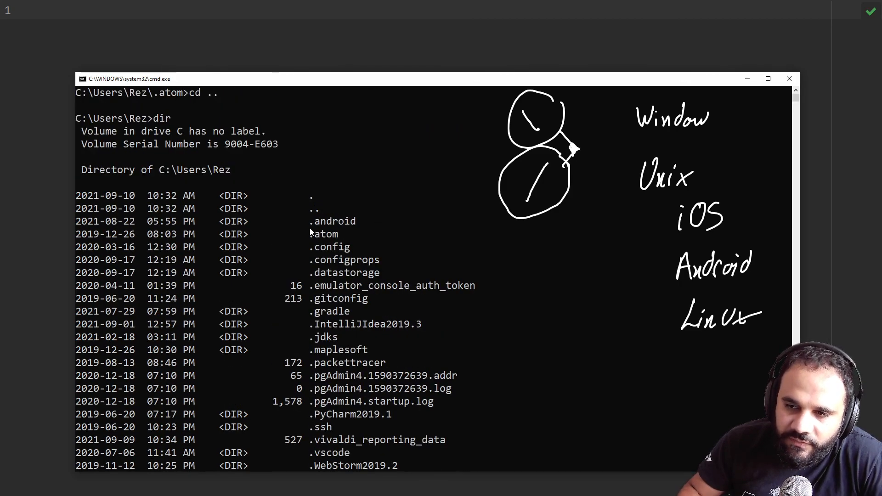
drag(310, 233, 340, 276)
click(339, 286)
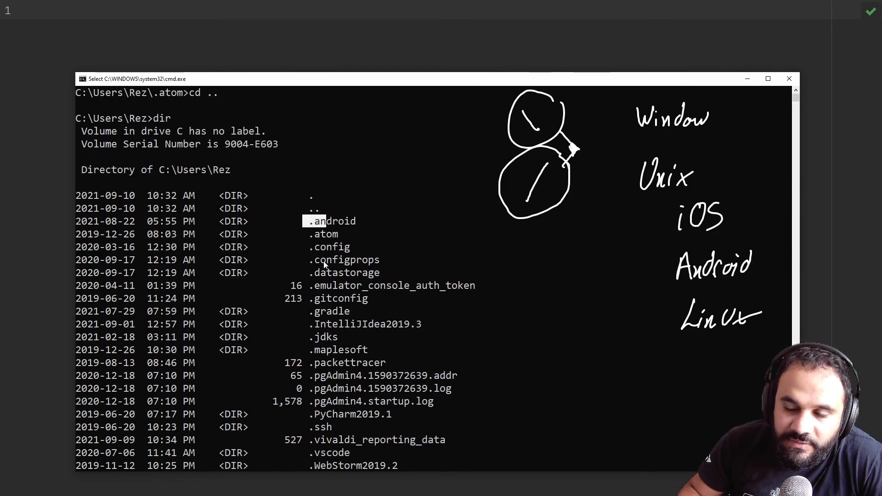
drag(314, 349, 317, 362)
click(282, 351)
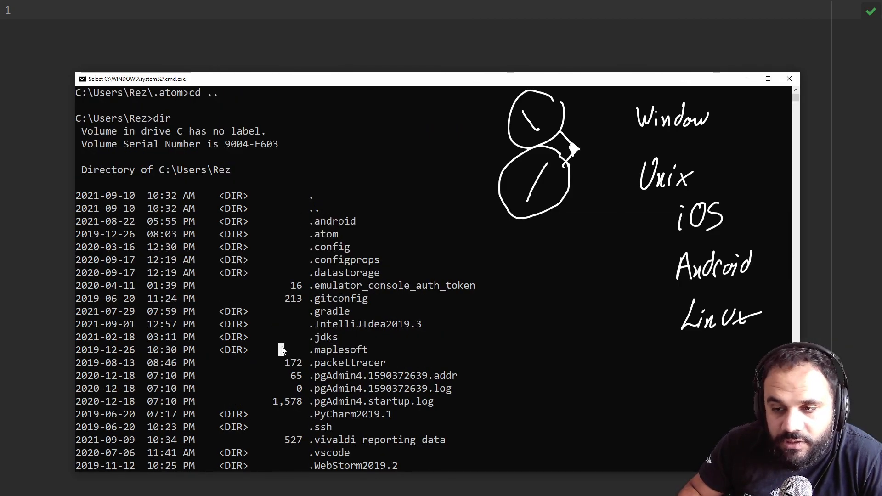
scroll(264, 256, up, 2)
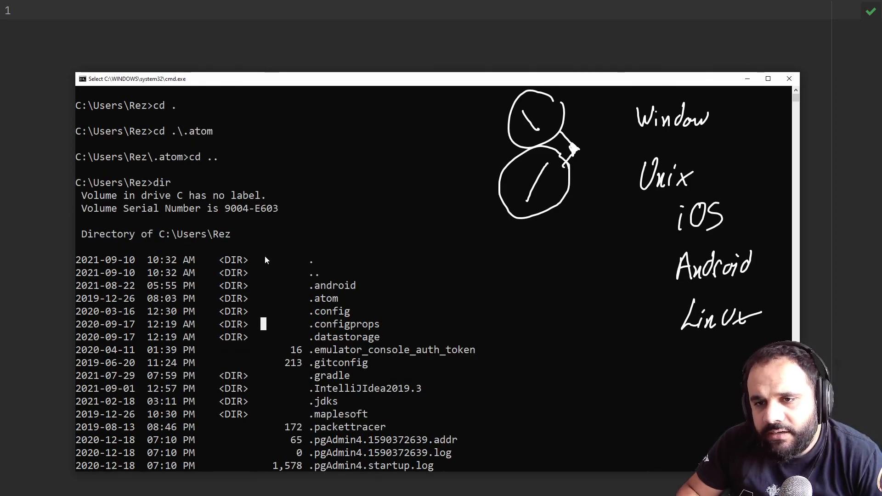
scroll(280, 248, down, 10)
scroll(278, 257, down, 8)
scroll(279, 257, up, 5)
scroll(277, 262, up, 3)
scroll(277, 261, down, 3)
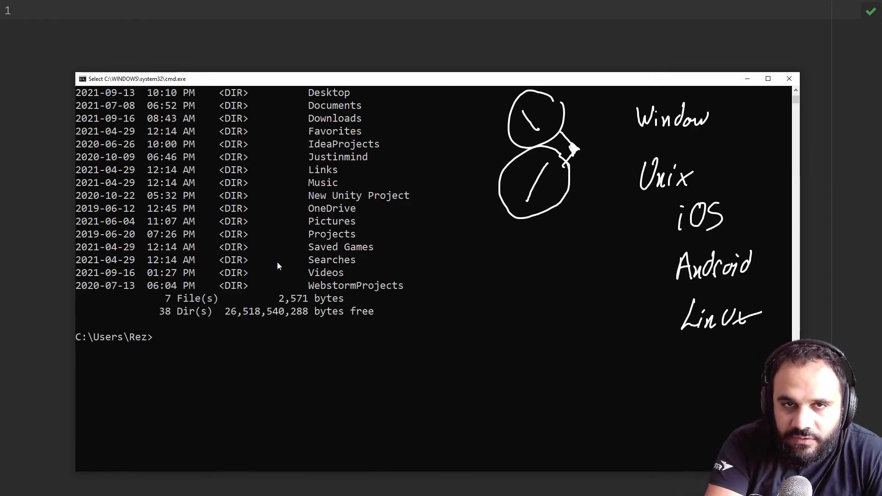